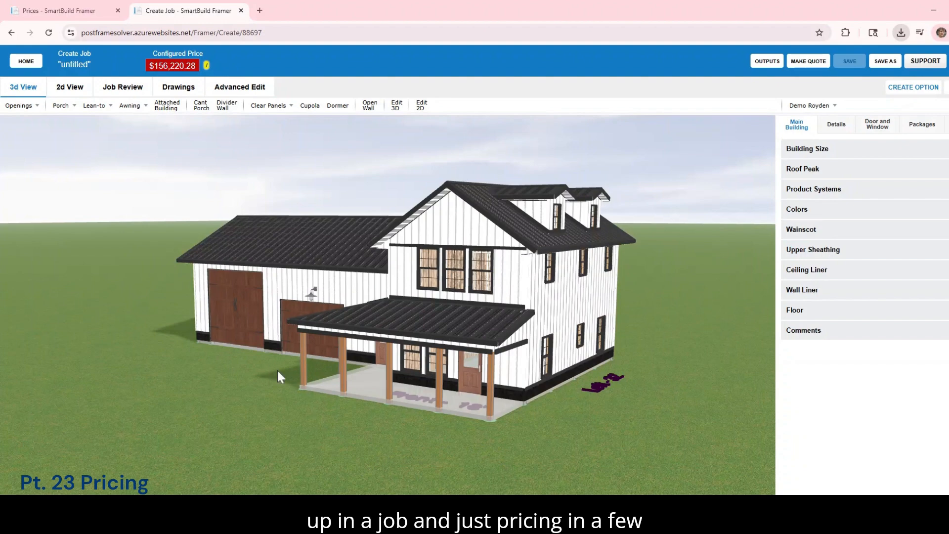
Step: Open the job review, hide all pricing from the job, and show it again
left_click_drag(262, 295, 311, 284)
left_click(131, 94)
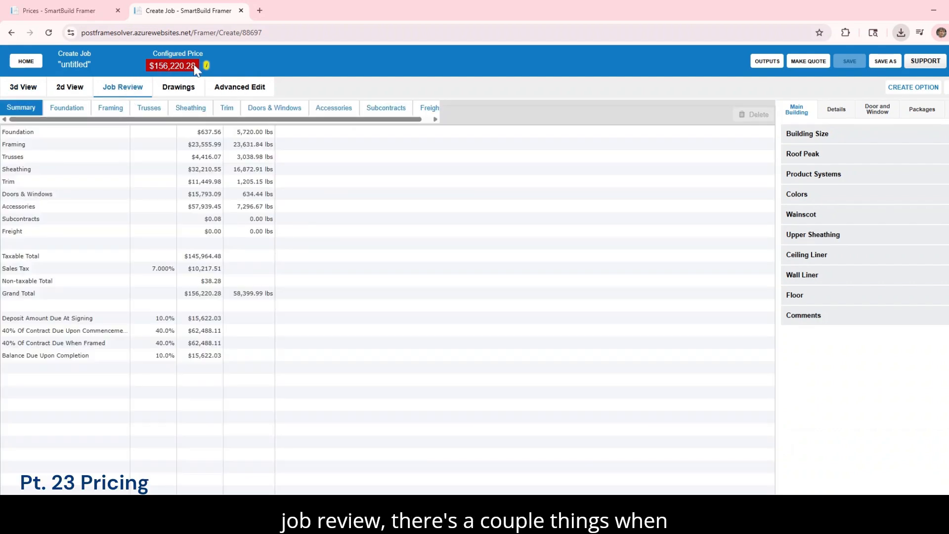
double_click(75, 66)
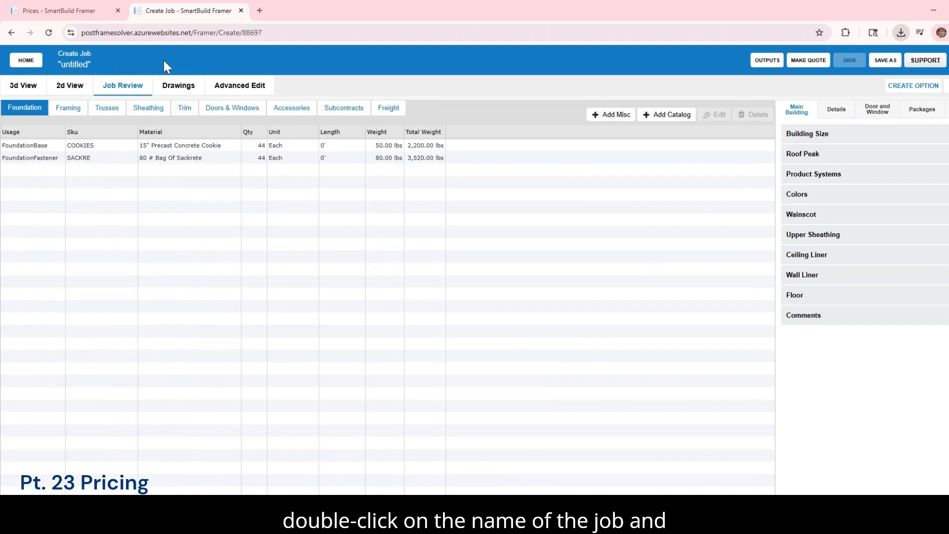
double_click(73, 67)
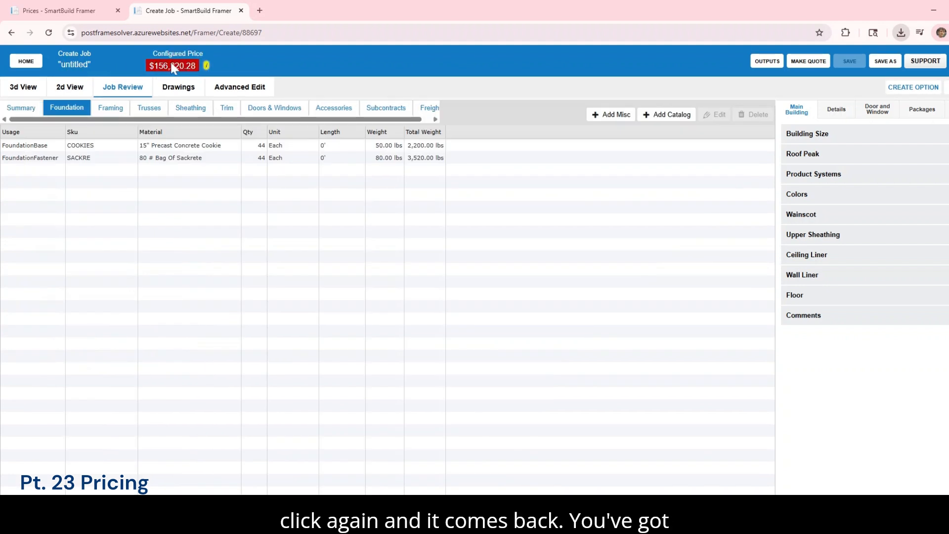
Step: Show the cost and price columns in the job's Framing material list and select the NL32828 post row
left_click(22, 106)
left_click(66, 110)
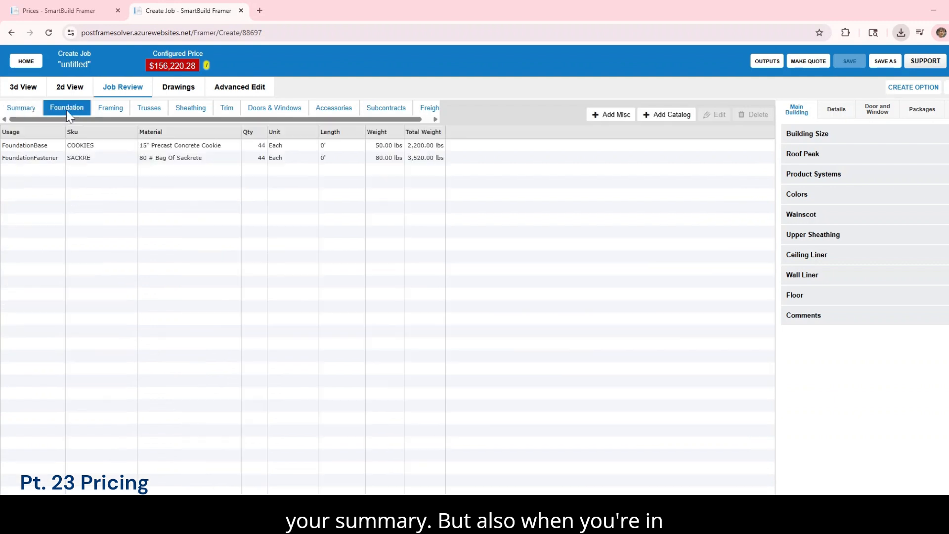
left_click(106, 108)
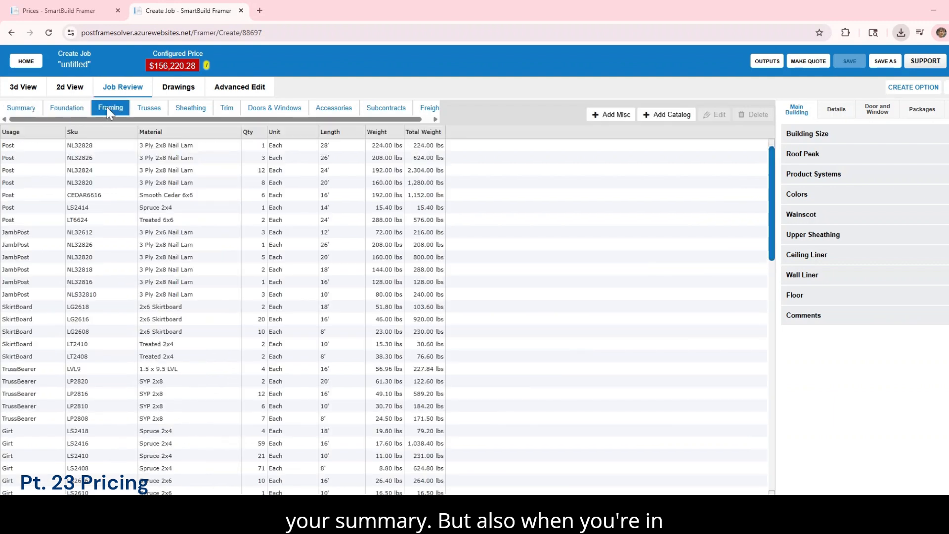
double_click(176, 71)
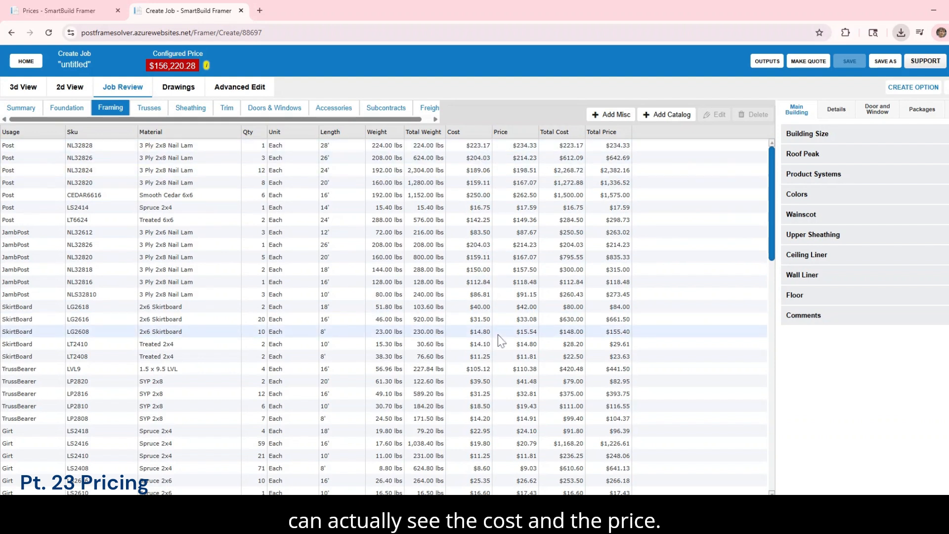
left_click(472, 146)
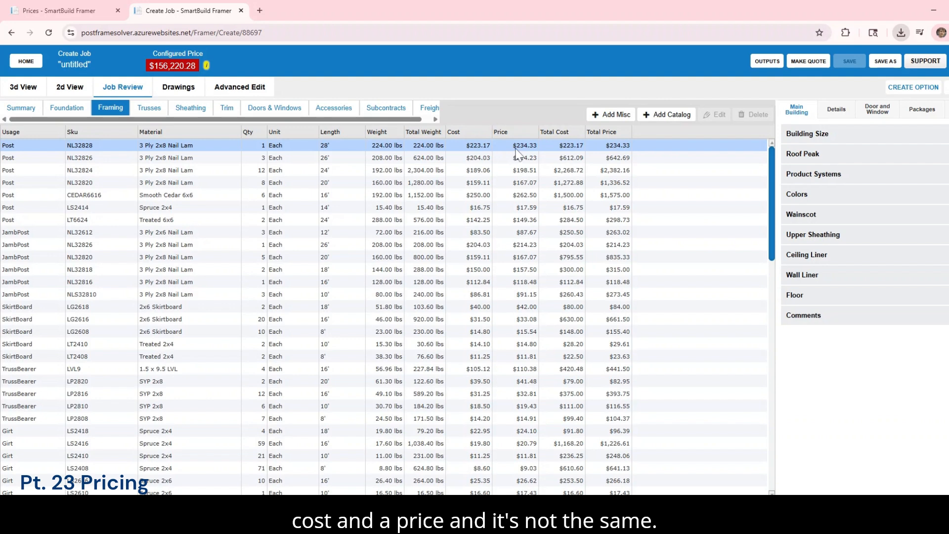
Step: Set the markup on the job's grand total to 10% and apply it
left_click(21, 108)
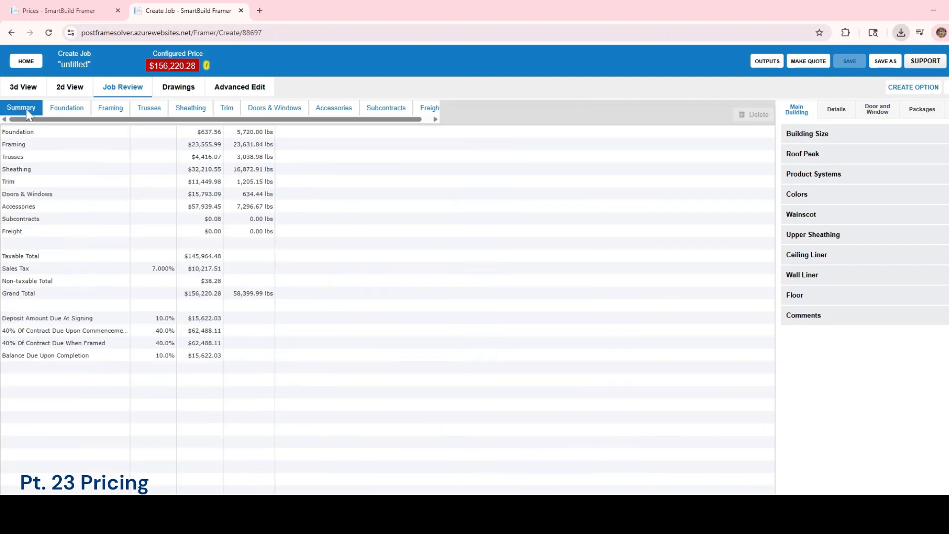
double_click(209, 294)
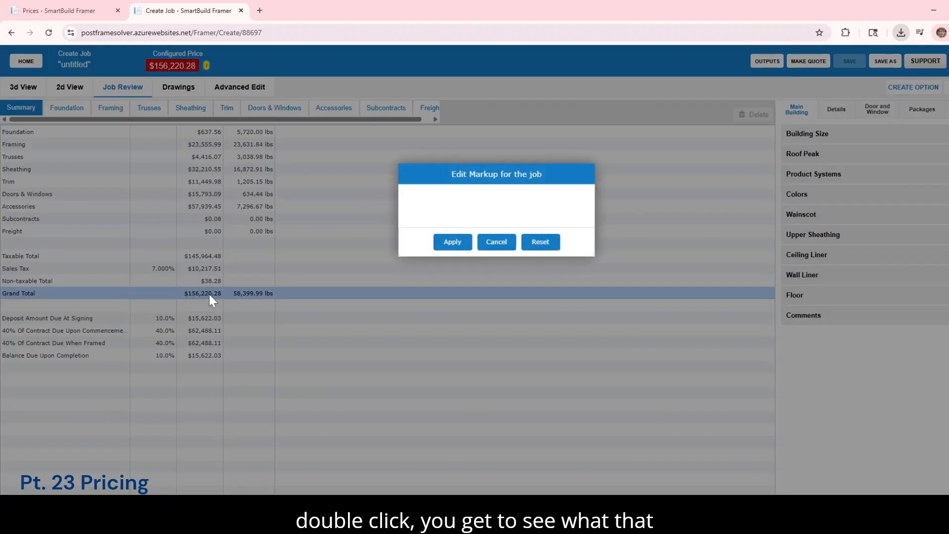
left_click(483, 200)
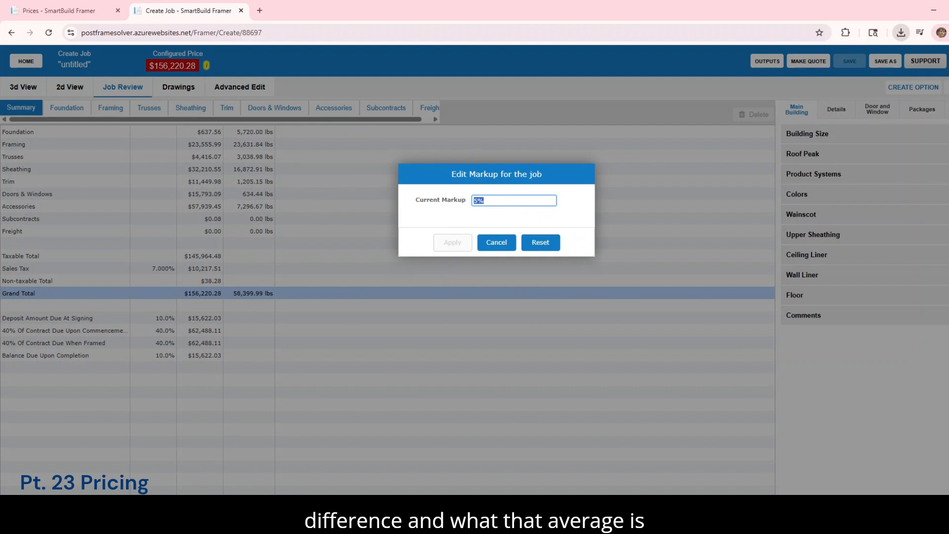
type("10.0")
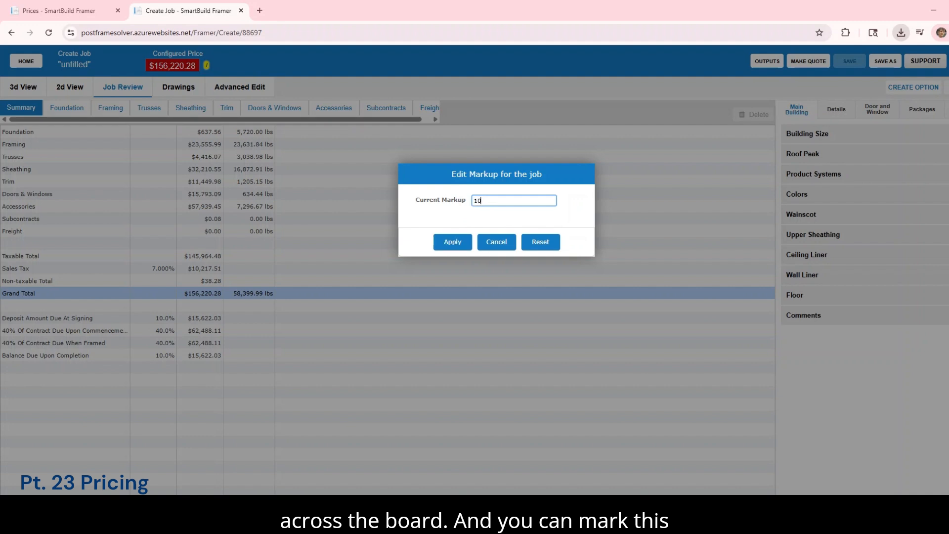
type("%")
left_click(456, 245)
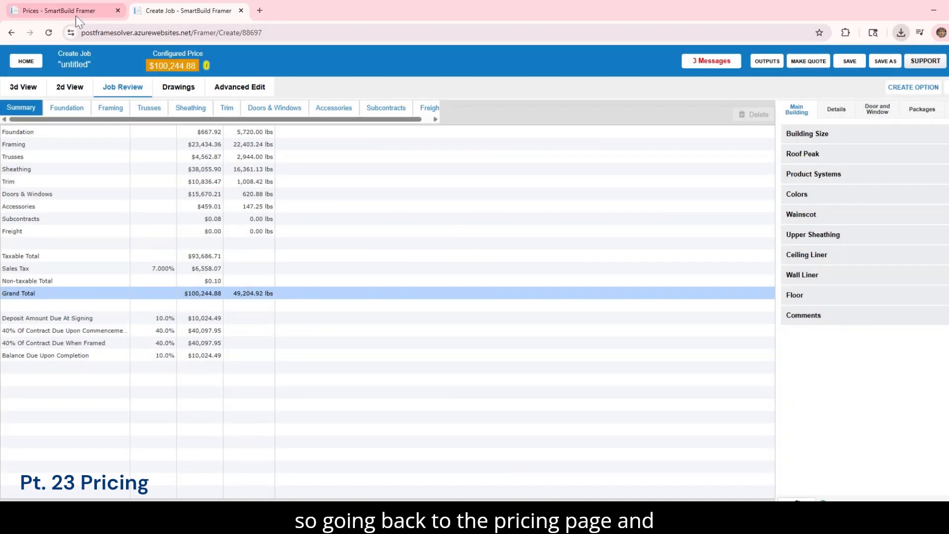
Step: On the Post Frame pricing settings page, set the markup of framing item LVL11 to 10%
left_click(76, 12)
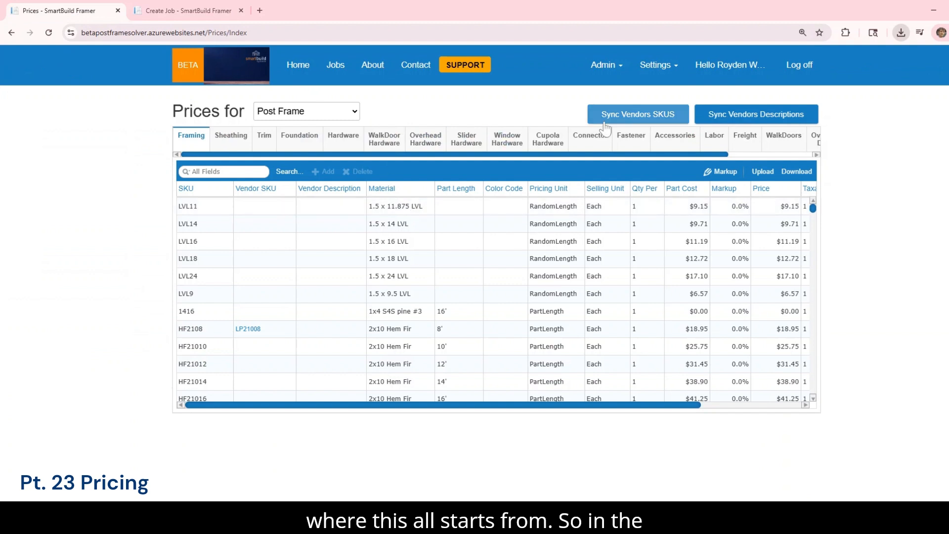
left_click(654, 65)
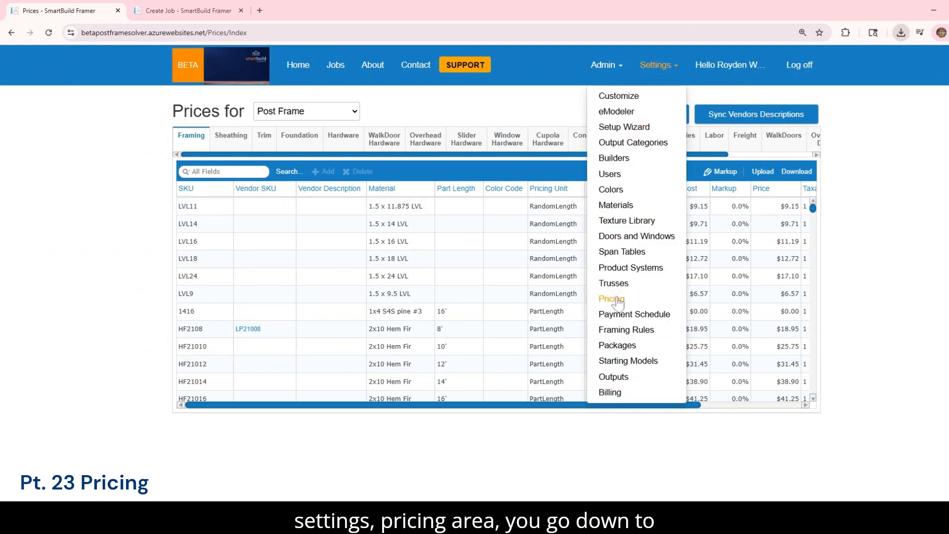
left_click(595, 299)
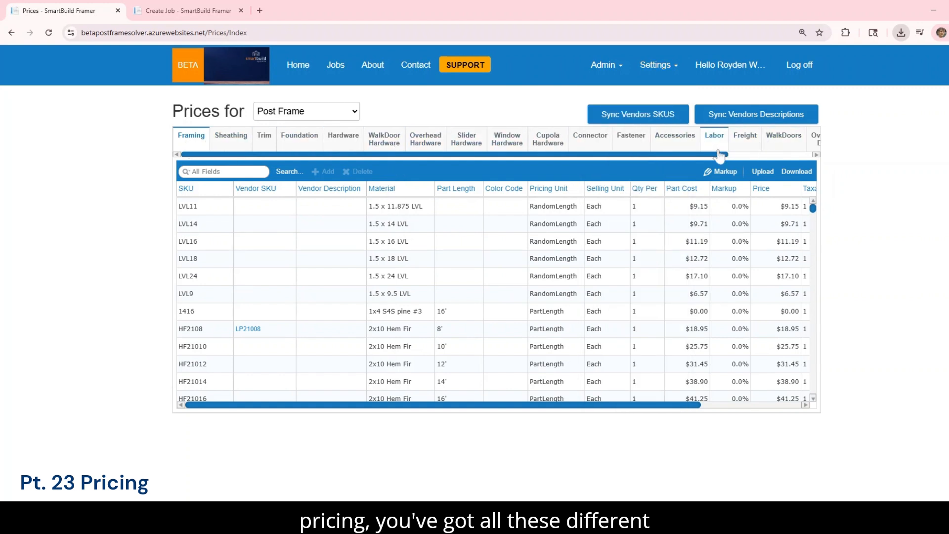
left_click_drag(705, 155, 554, 159)
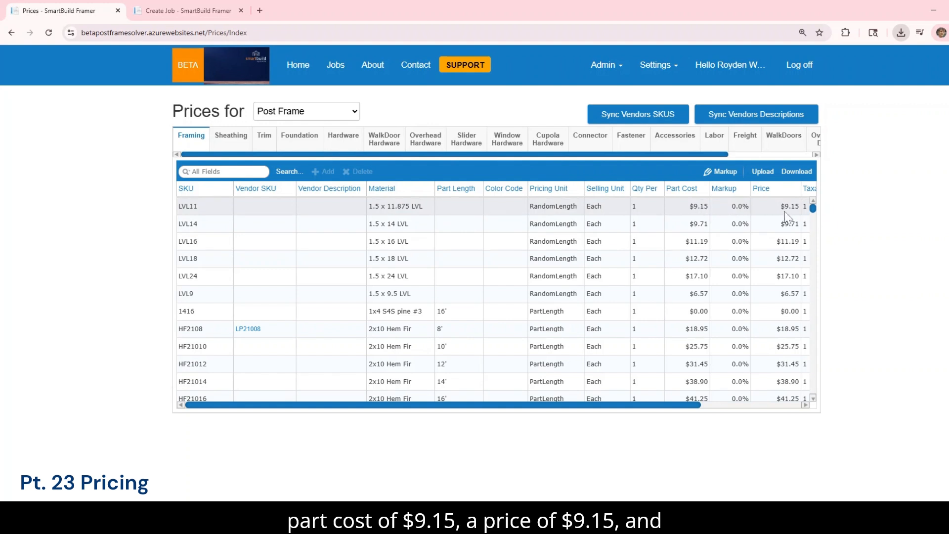
left_click(739, 210)
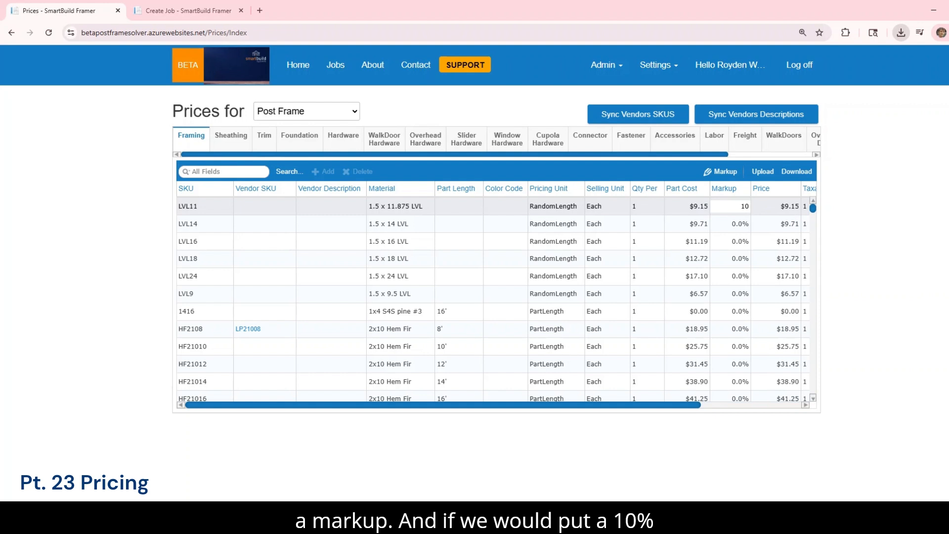
key("Return")
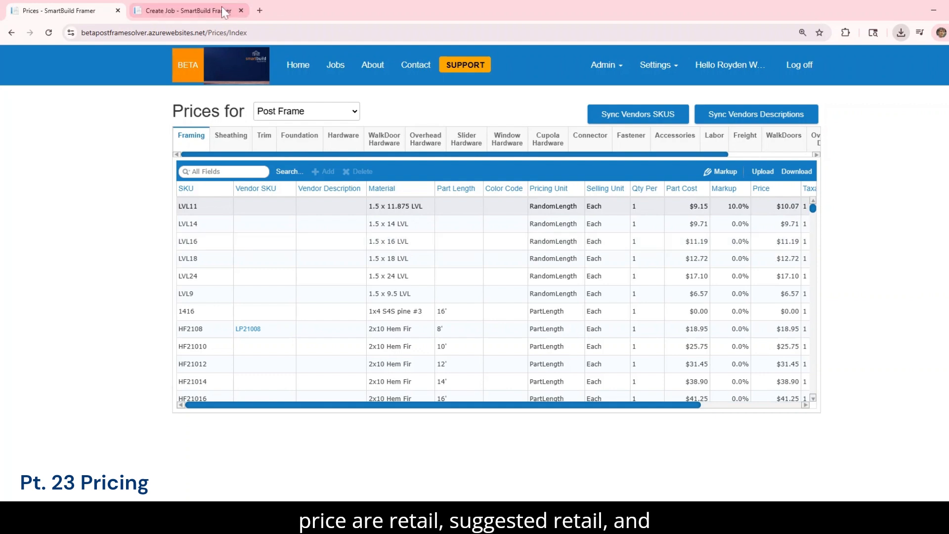
Step: Return to the job's review summary and check the markup applied to its grand total
left_click(188, 10)
double_click(210, 294)
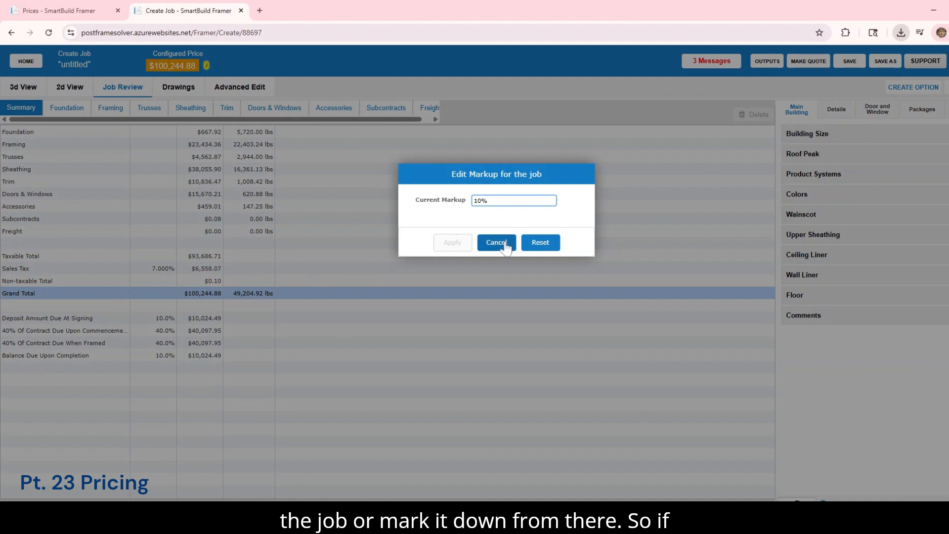
Step: Back on the Prices page, set framing item LVL14's part cost to $10 and its price to $12
left_click(110, 13)
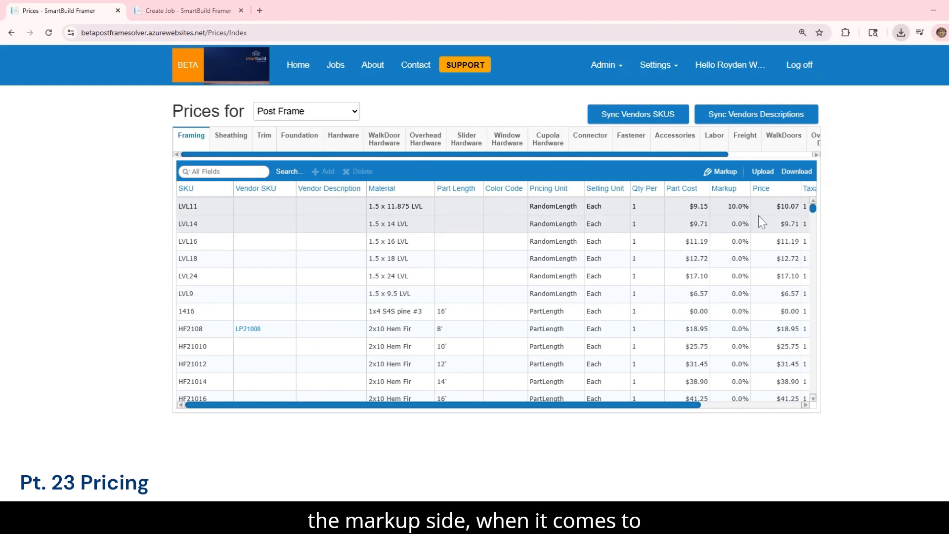
left_click(698, 225)
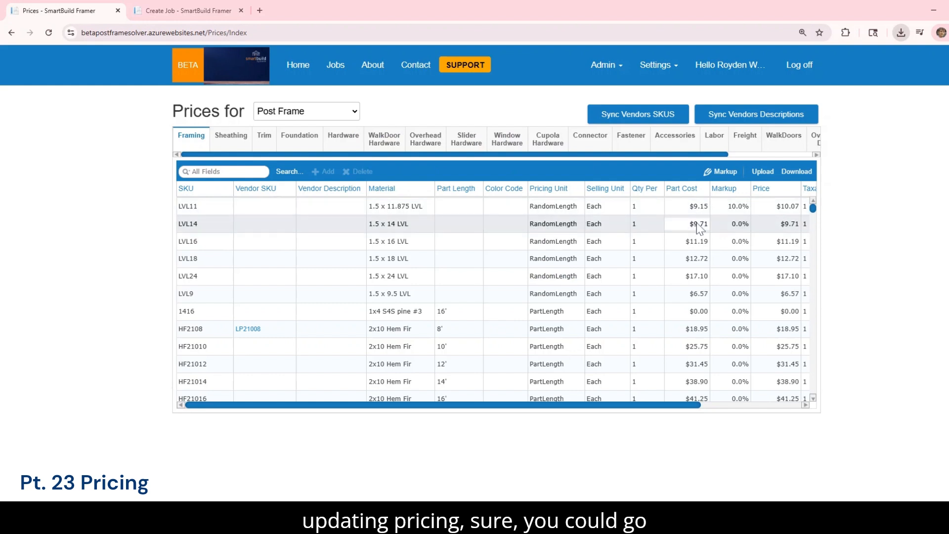
type("10")
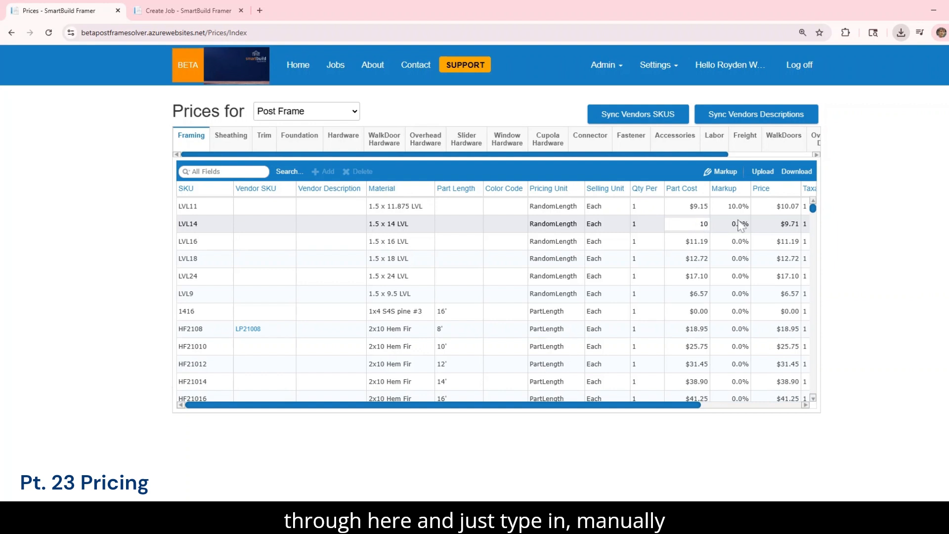
left_click(788, 225)
left_click(787, 225)
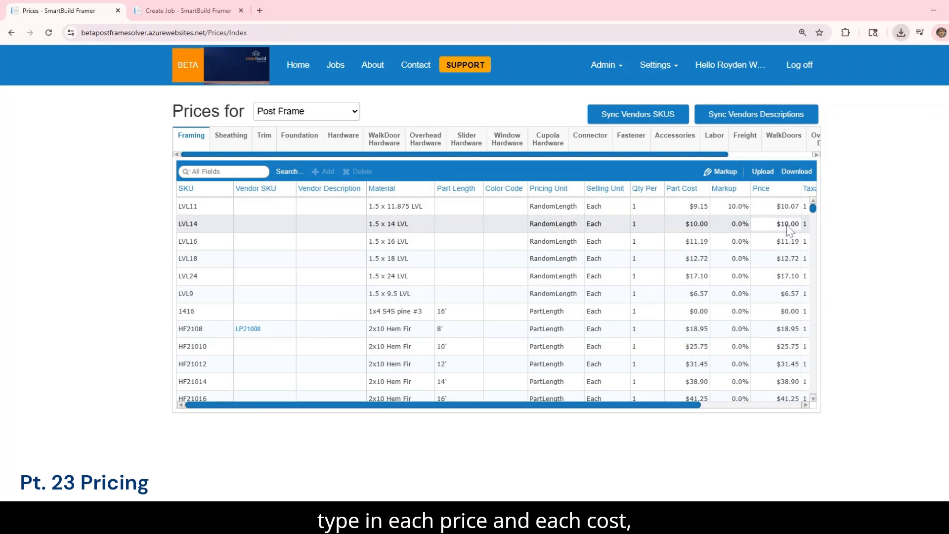
type("12")
key("Return")
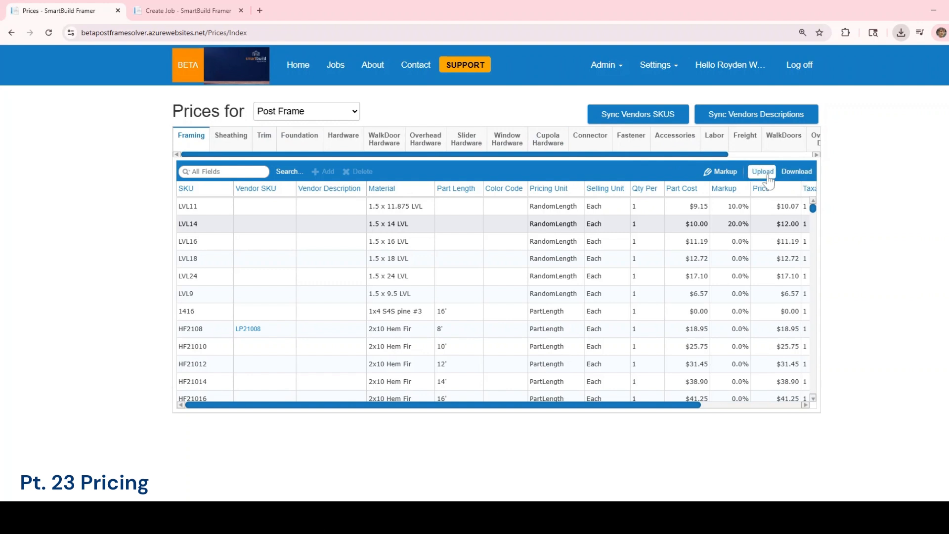
Step: Download the Post Frame material pricing as a CSV file with the Cost & Price columns
left_click(797, 173)
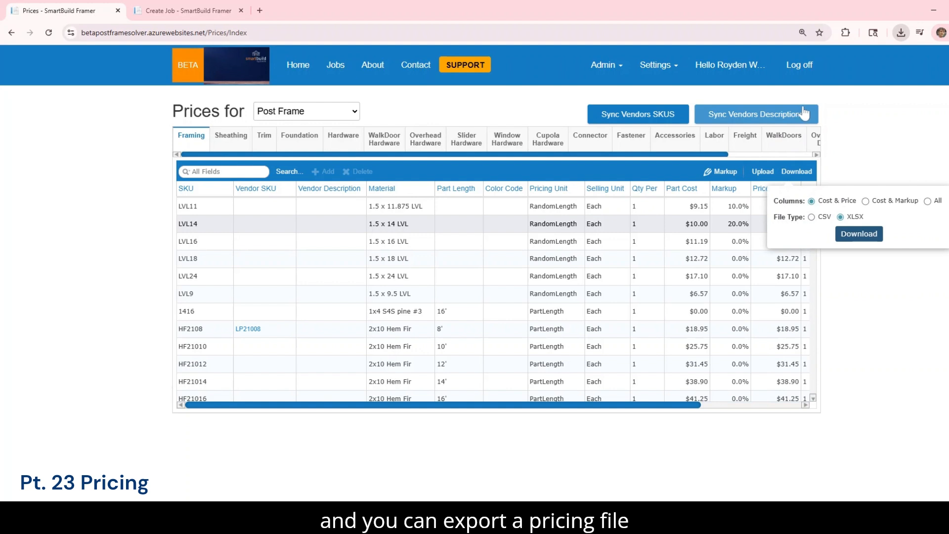
left_click(875, 150)
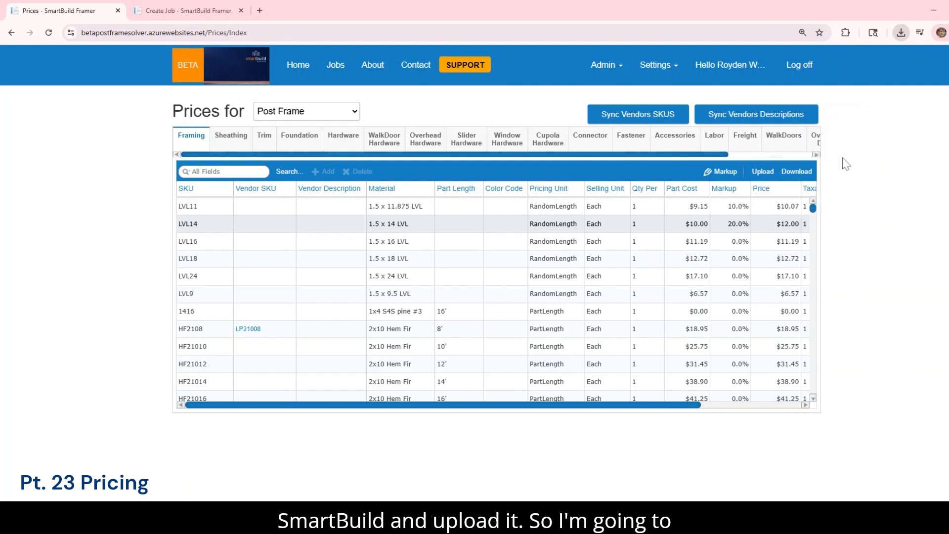
left_click(796, 173)
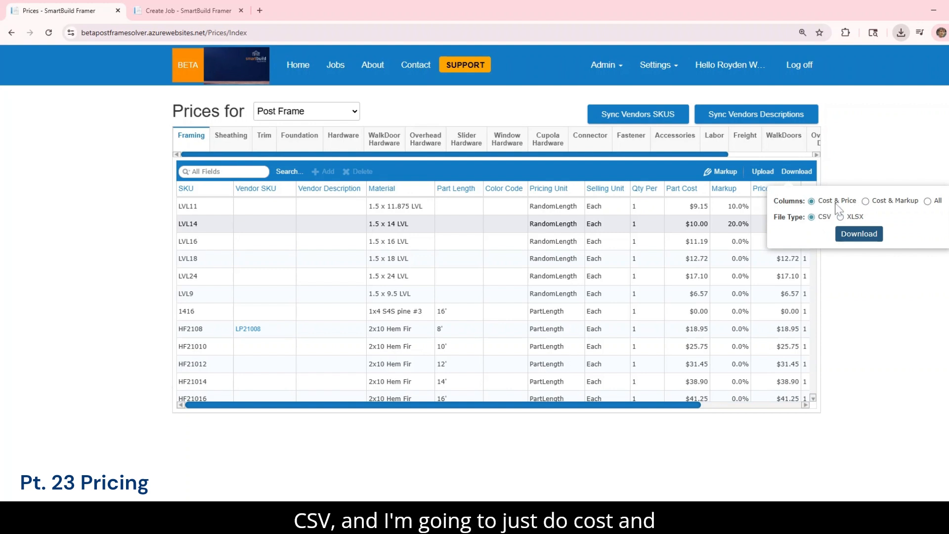
left_click(812, 218)
left_click(852, 235)
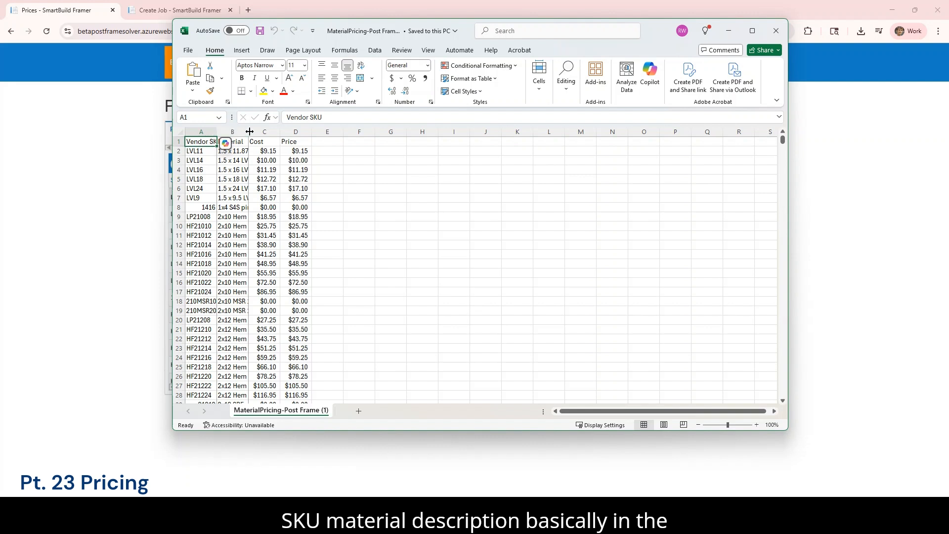
Step: In the downloaded pricing file in Excel, fit the Material column to its contents, and move and narrow the window to reveal the Prices page
double_click(248, 132)
left_click(291, 131)
left_click(315, 131)
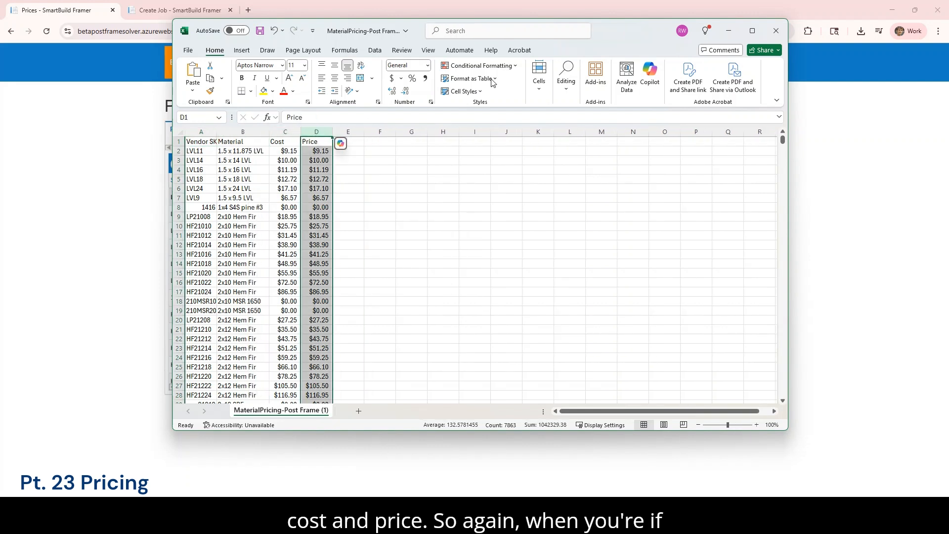
left_click_drag(651, 31, 663, 79)
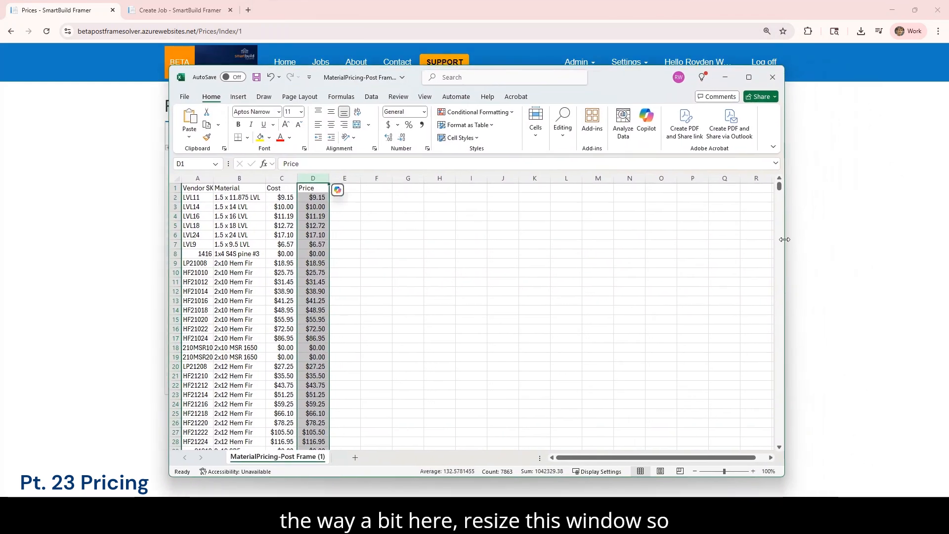
left_click_drag(785, 240, 568, 254)
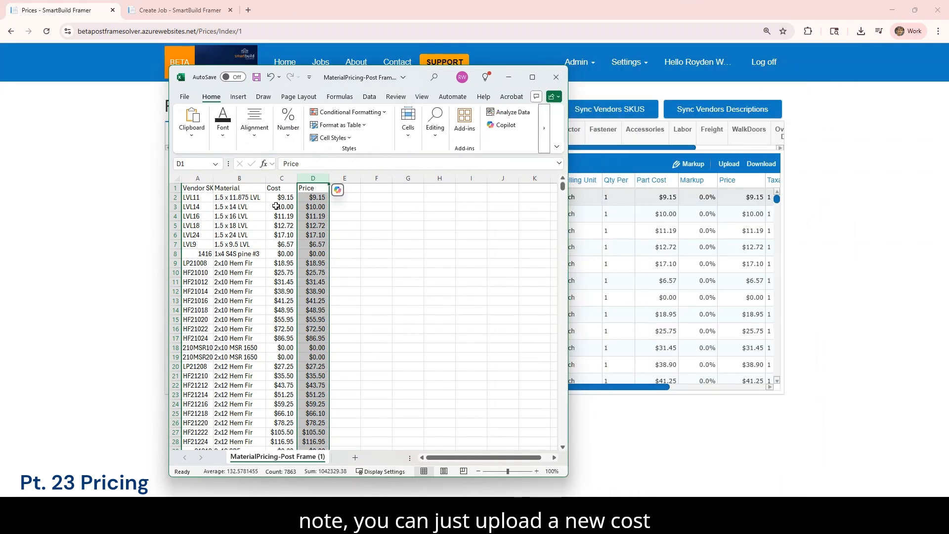
Step: Examine the Cost and Price columns of the exported pricing sheet as the data available for updating
left_click(281, 178)
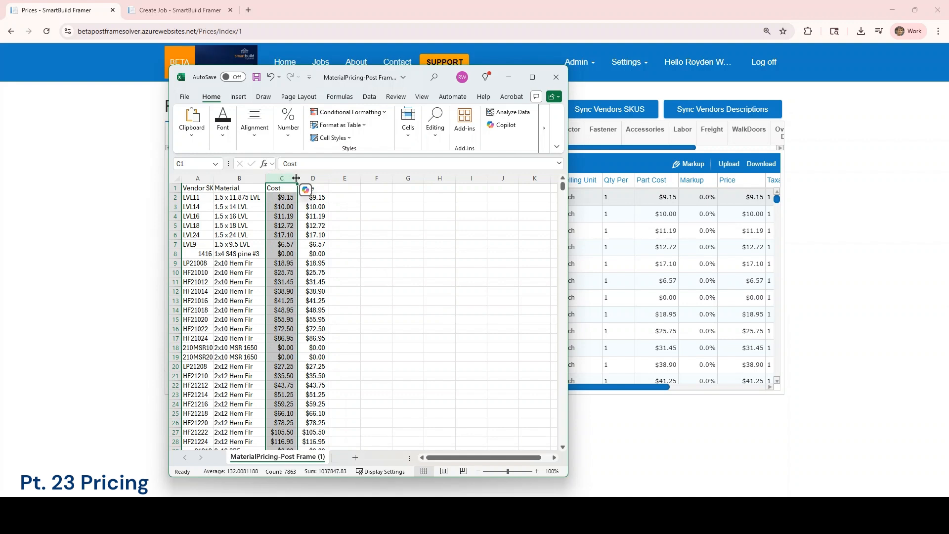
left_click(313, 177)
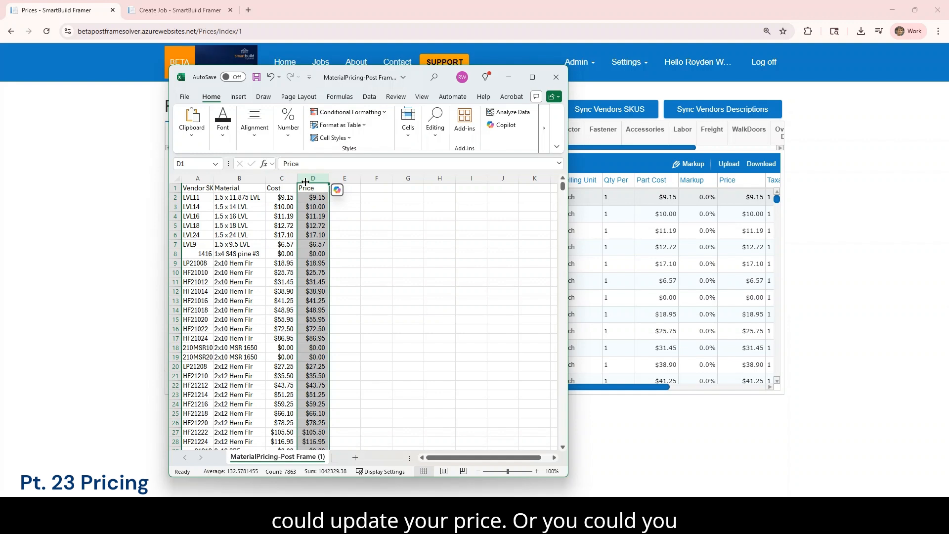
left_click(282, 178)
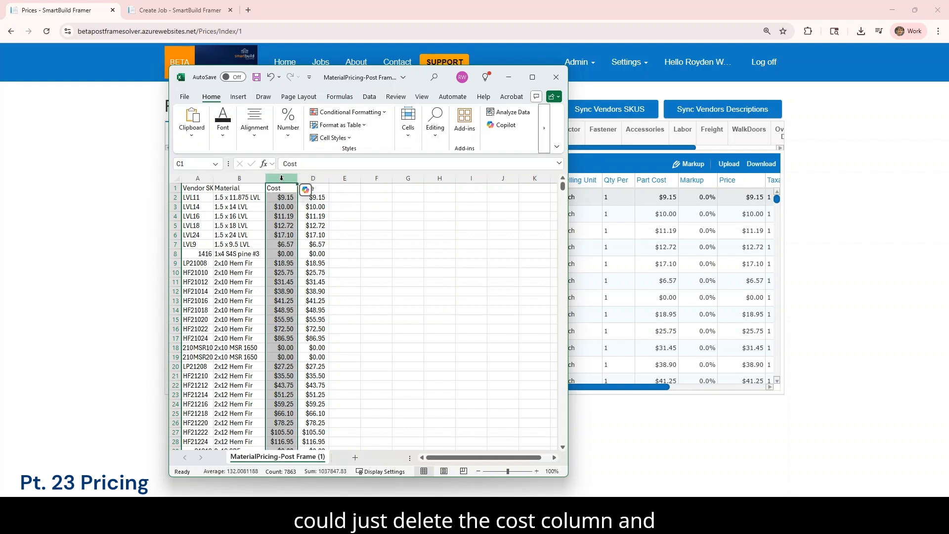
left_click(313, 178)
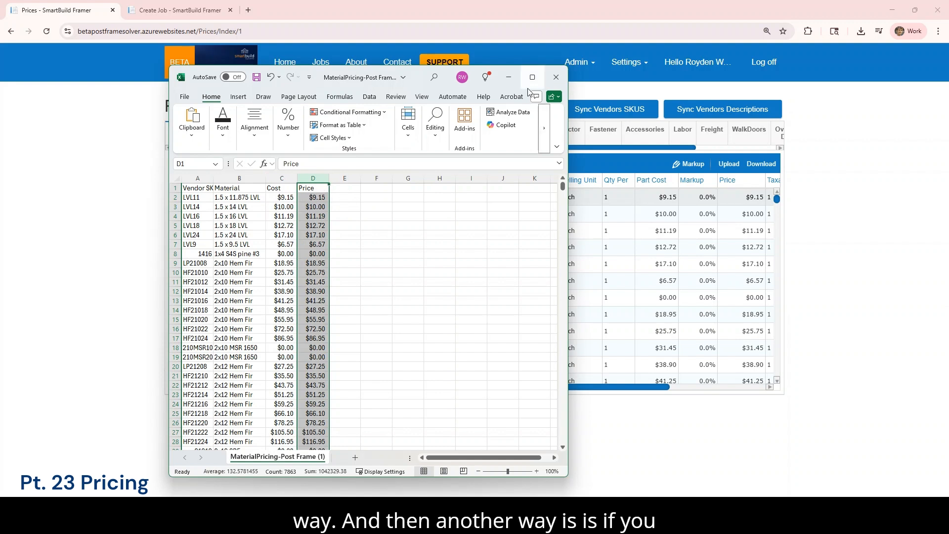
Step: Minimize the CSV workbook, then download the Post Frame material pricing as an XLSX file with the Cost & Markup columns and open it
left_click(512, 79)
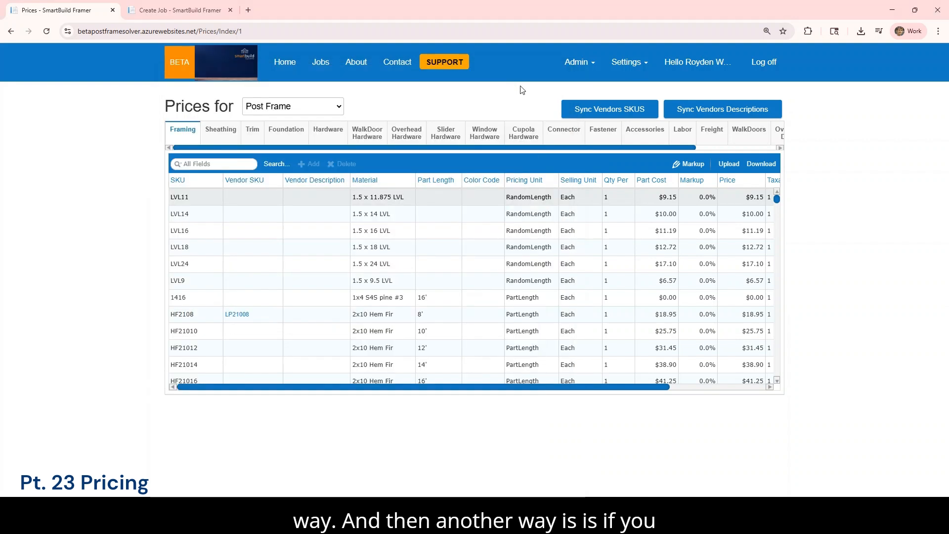
left_click(762, 164)
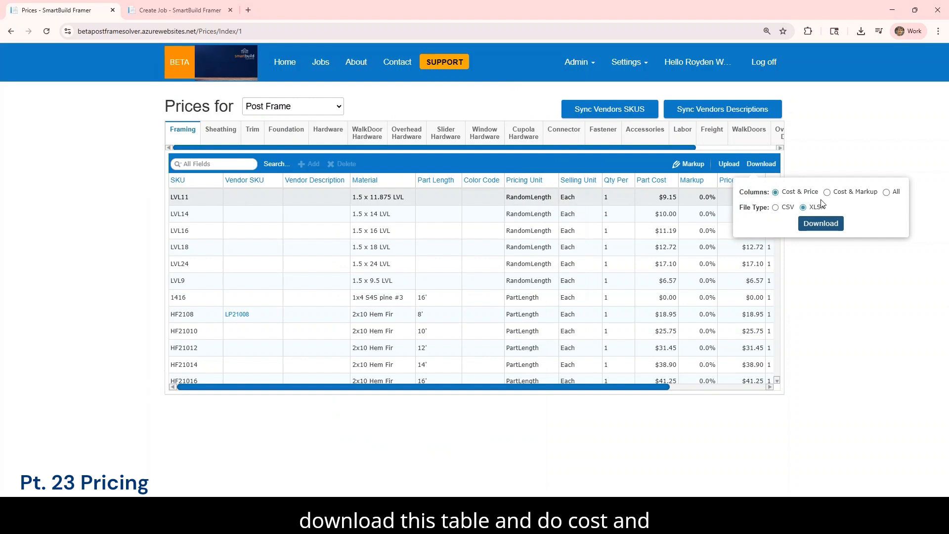
left_click(821, 225)
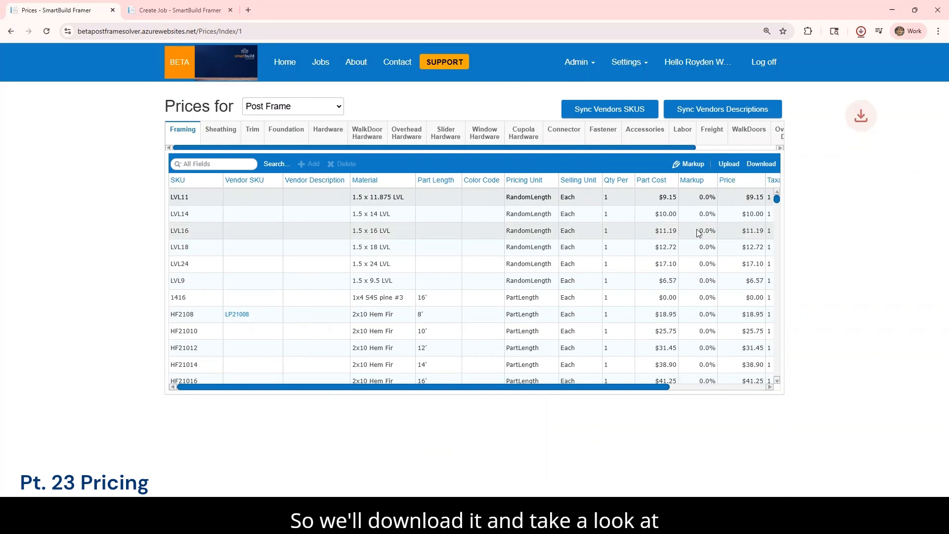
left_click(795, 59)
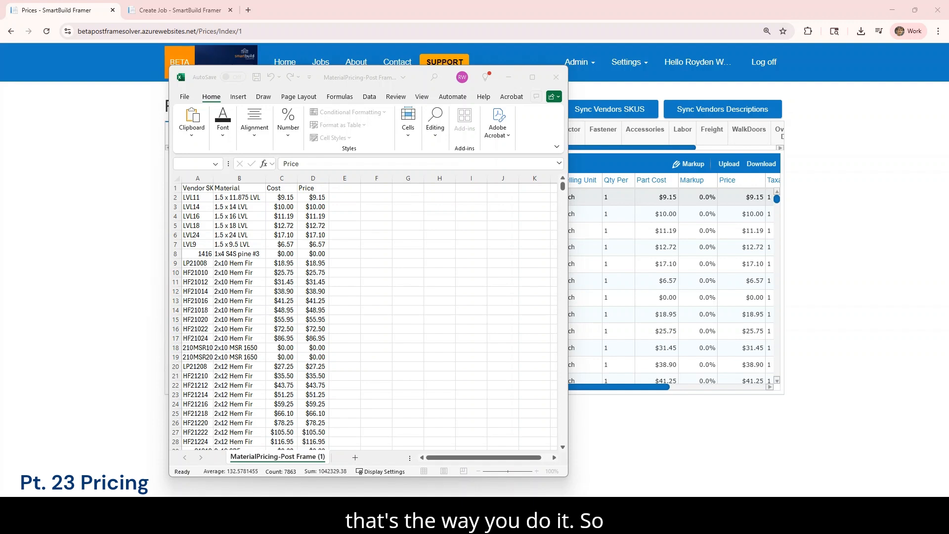
Step: Move the new pricing workbook aside, review its Markup and Cost columns, and enable editing
left_click_drag(410, 73, 516, 42)
left_click(399, 115)
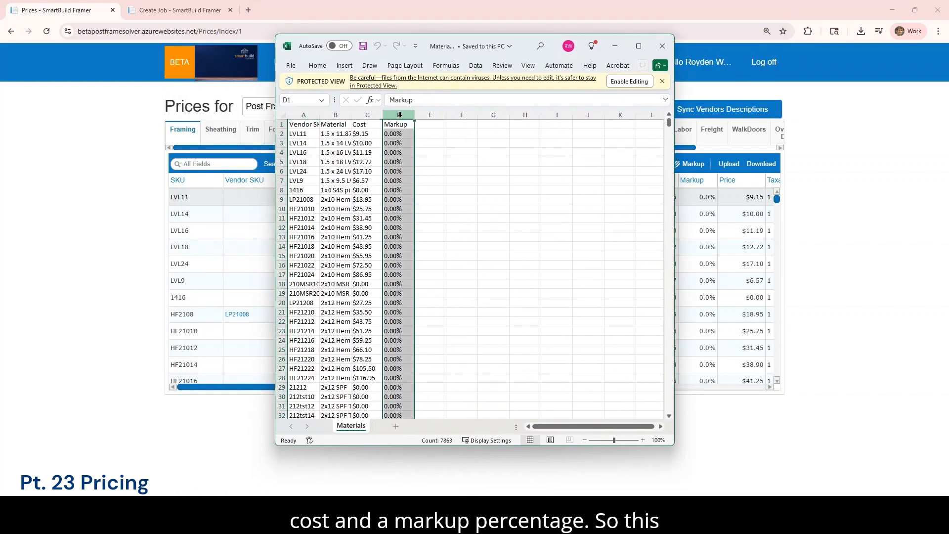
left_click(373, 116)
left_click(400, 134)
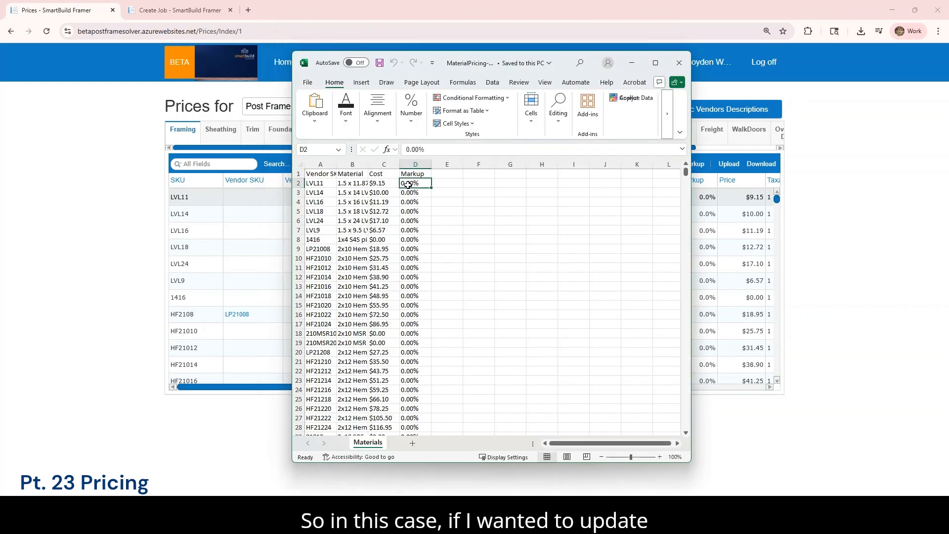
Step: Enter a markup of 10 for LVL11 in cell D2 and fill it down the Markup column to row 234
double_click(408, 185)
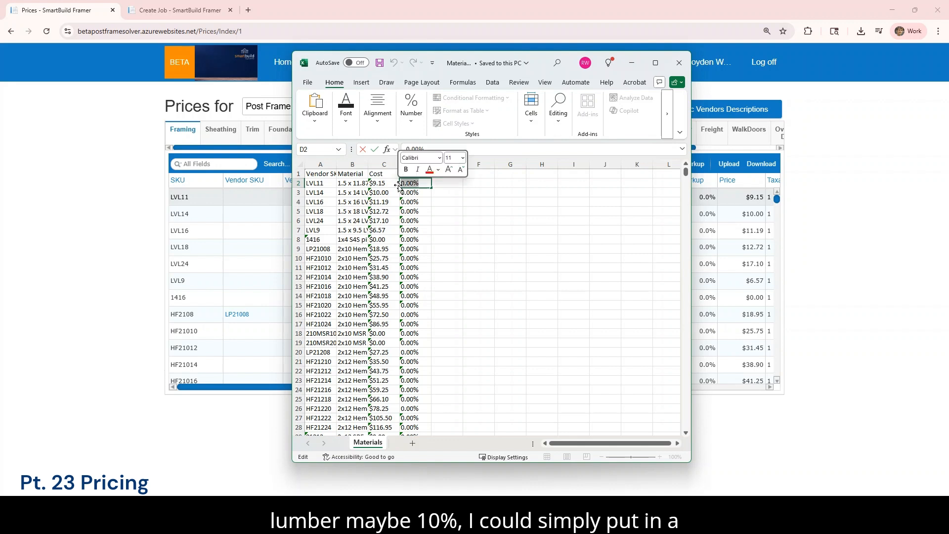
type("10")
left_click(435, 200)
left_click(428, 183)
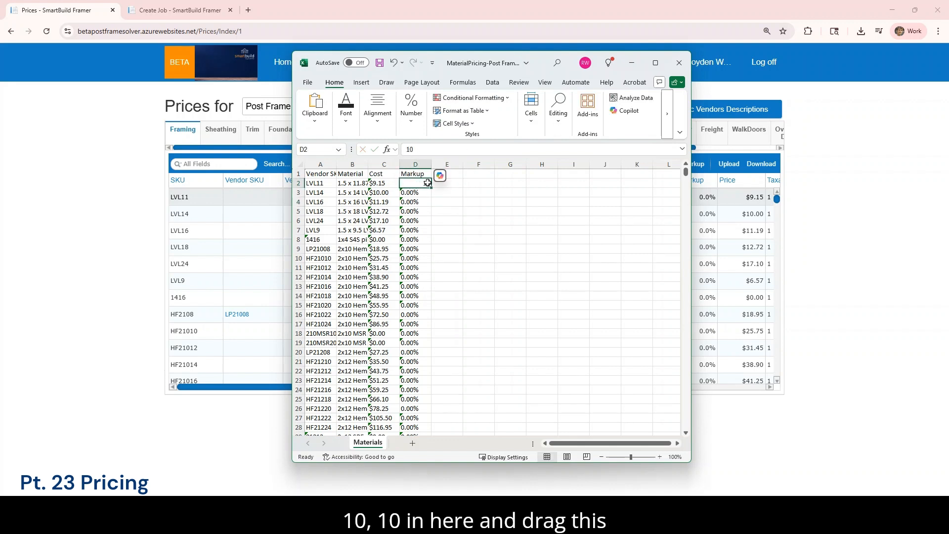
left_click_drag(434, 187, 436, 325)
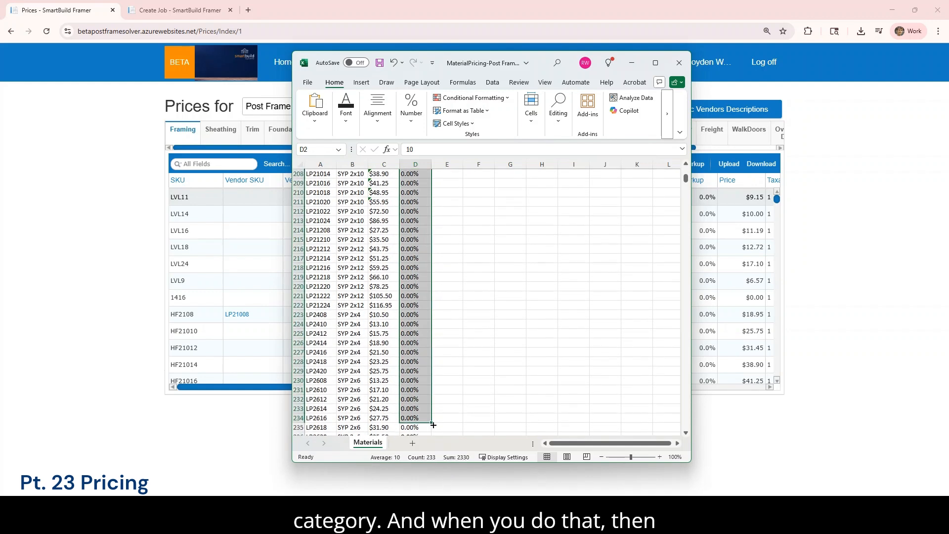
scroll(440, 316, "up", 11)
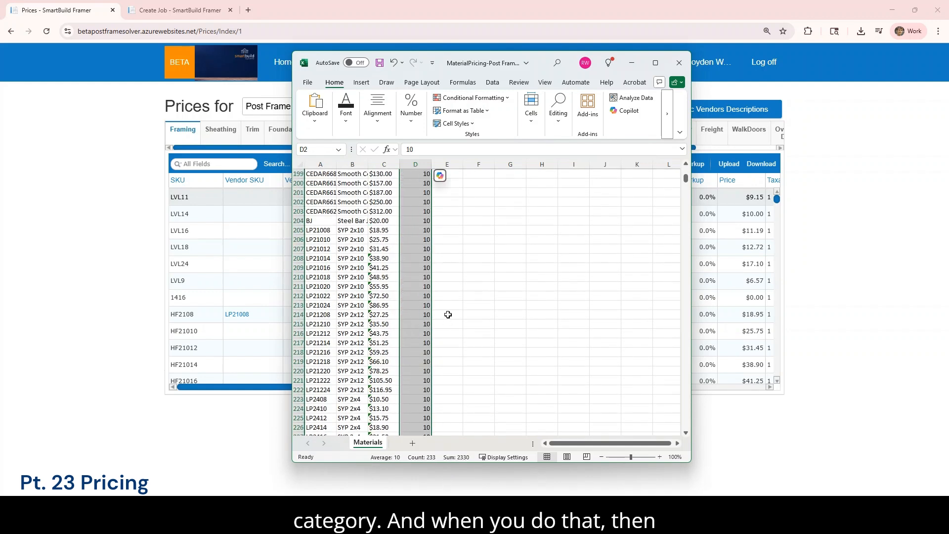
Step: Save the edited markup workbook and minimize it to get back to the Prices page
left_click(309, 83)
left_click(320, 195)
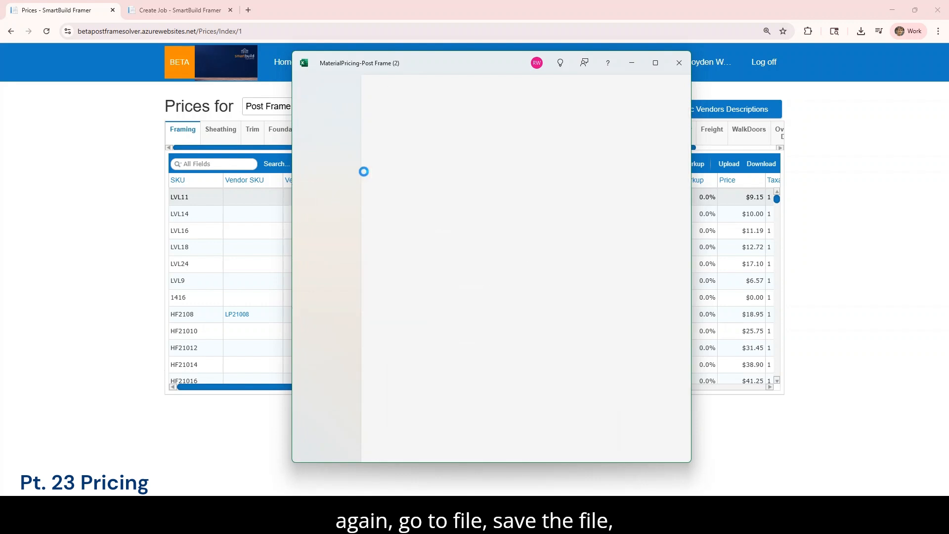
left_click(633, 68)
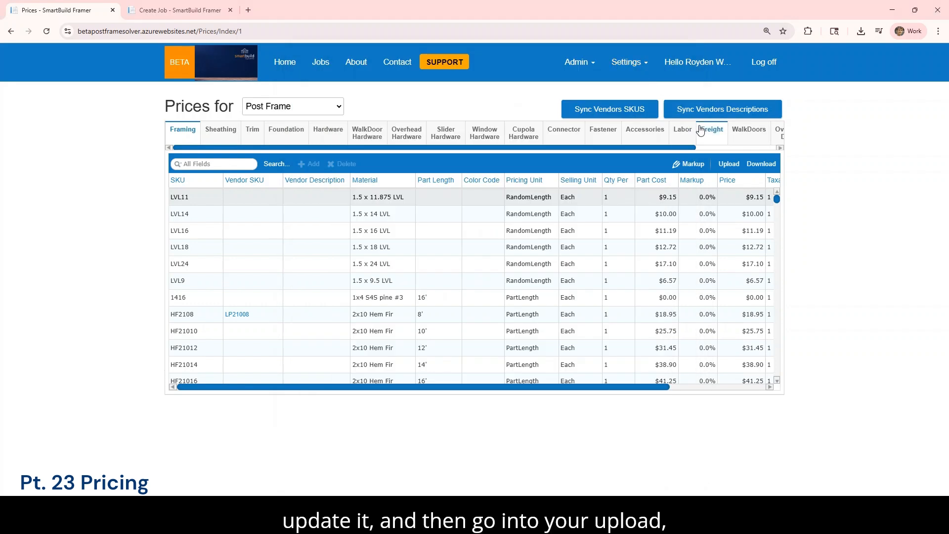
Step: Upload the edited file MaterialPricing-Post Frame (2).xlsx as the material pricing for Post Frame
left_click(729, 163)
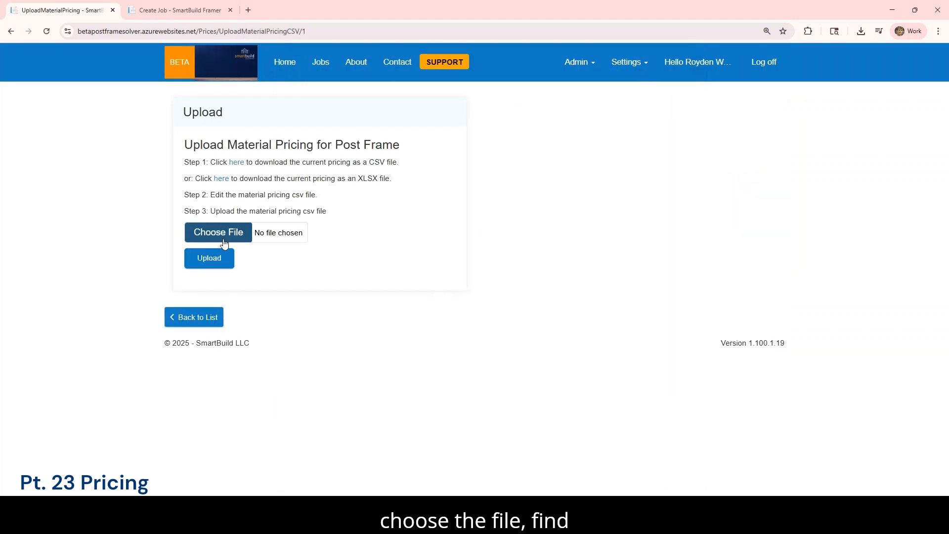
left_click(221, 234)
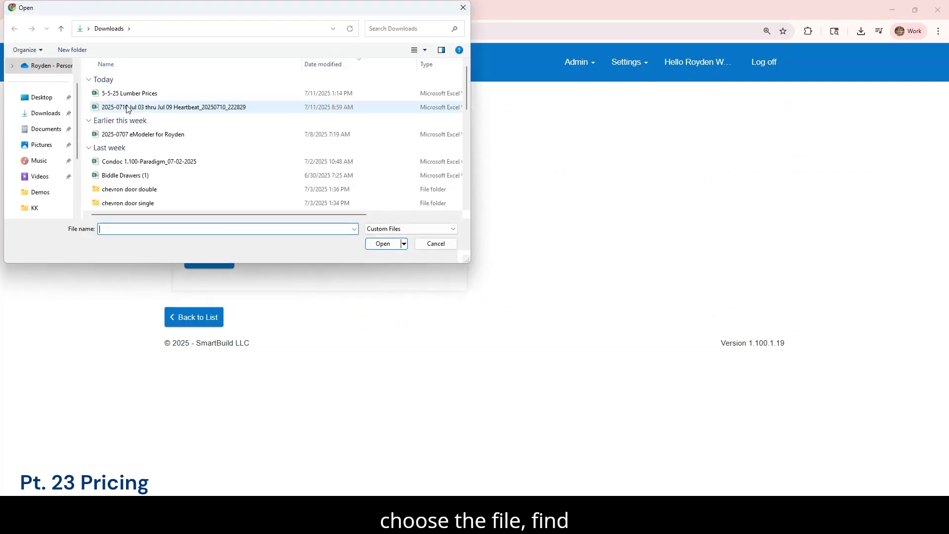
left_click(128, 94)
left_click(382, 243)
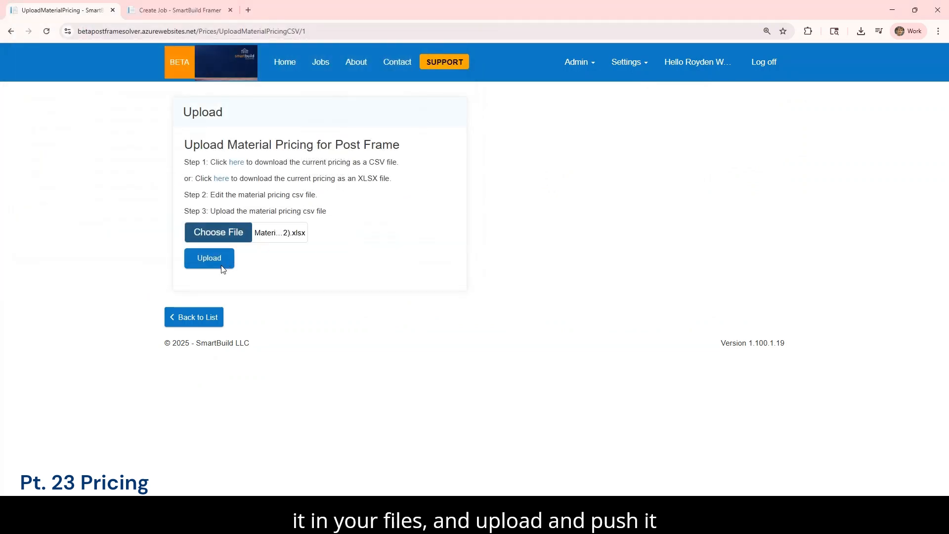
left_click(221, 267)
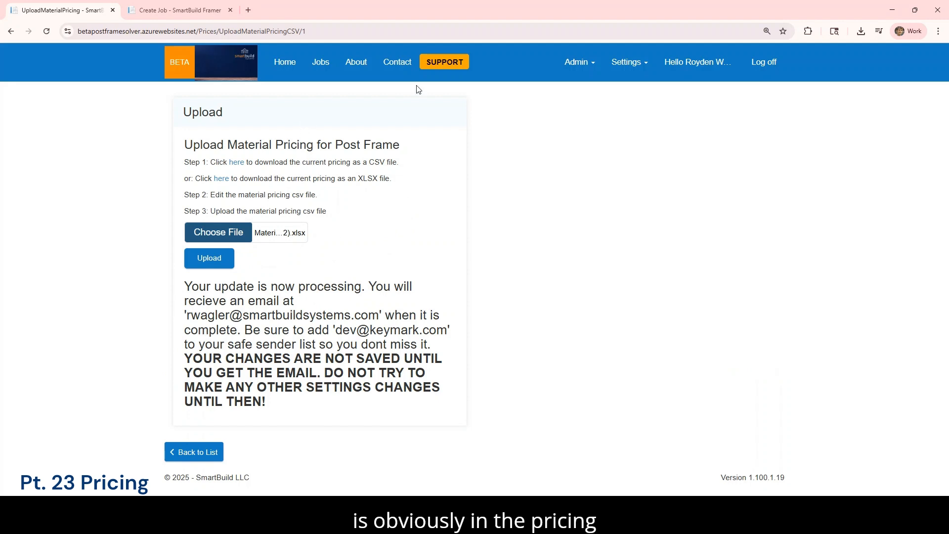
Step: Reopen the Pricing settings page and download the Post Frame pricing as an XLSX file with All columns
left_click(630, 62)
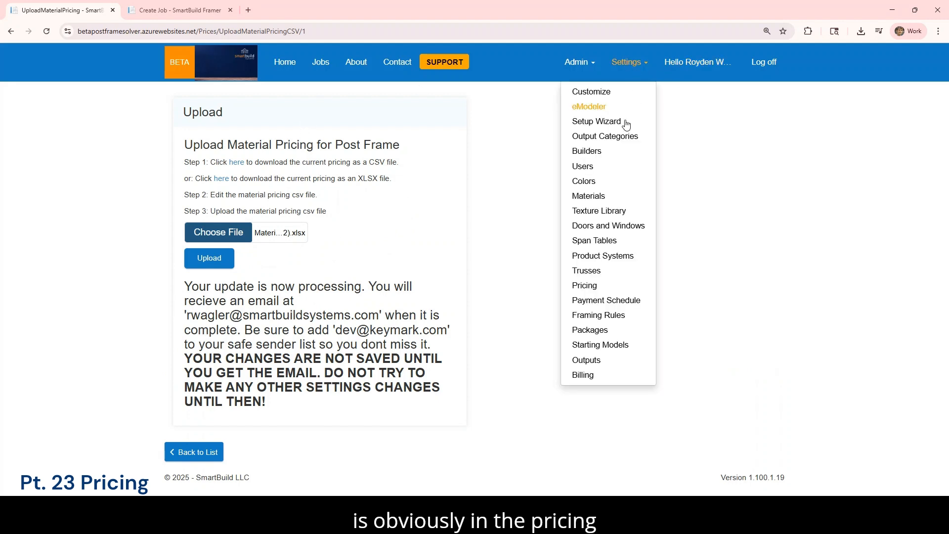
left_click(590, 288)
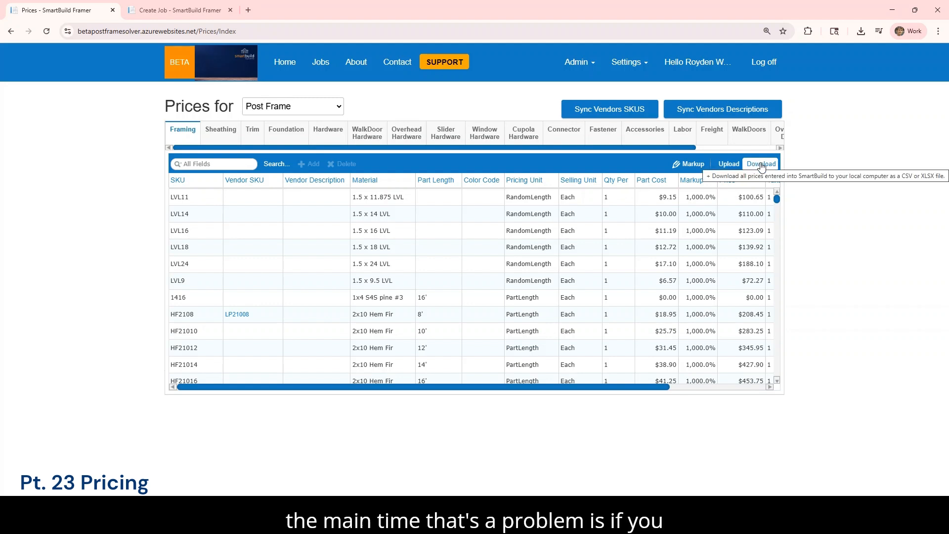
left_click(764, 165)
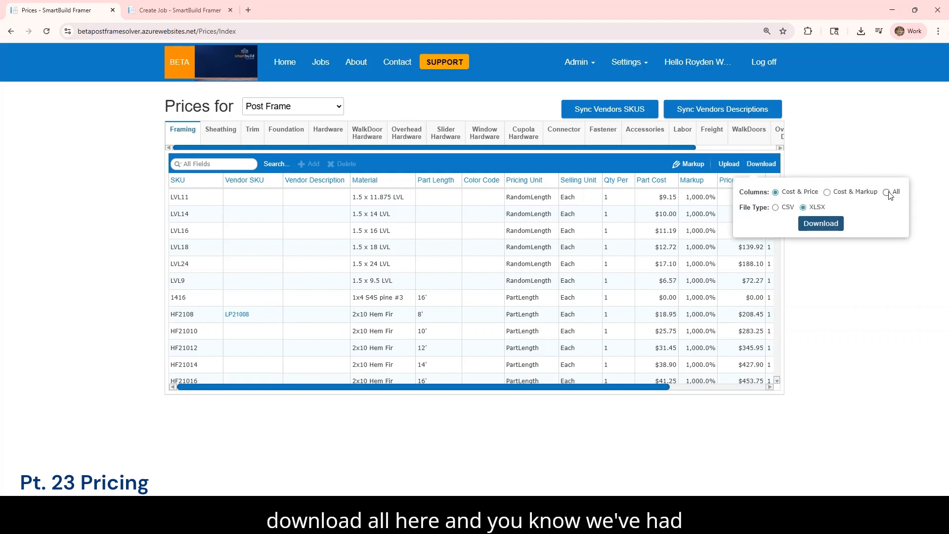
left_click(821, 224)
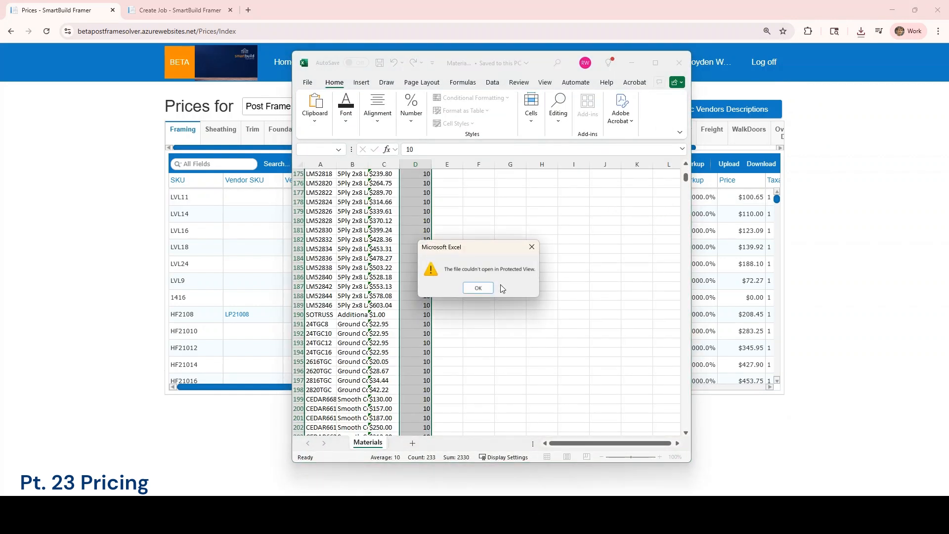
Step: Close the previous pricing workbook and open MaterialPricing-Post Frame (3).xlsx for editing in a wider window
left_click(483, 288)
left_click(679, 63)
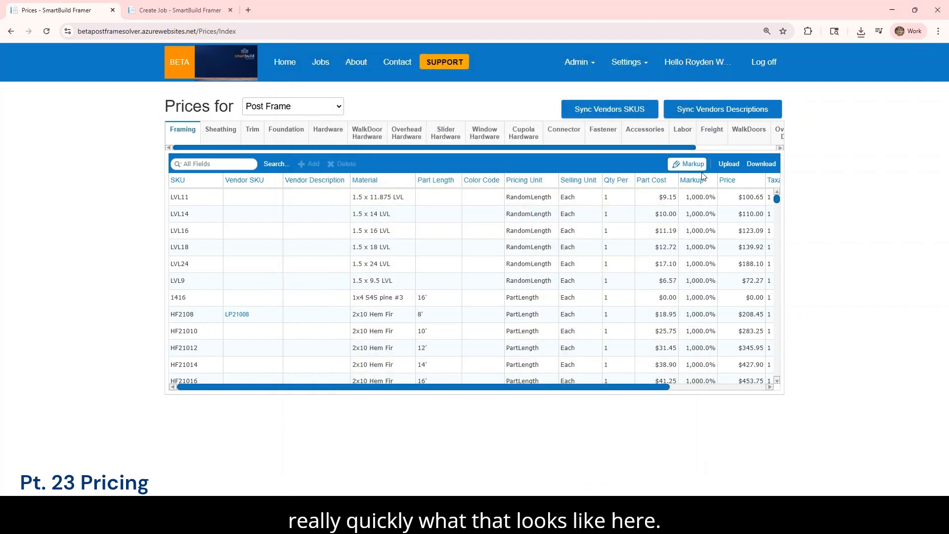
left_click(859, 34)
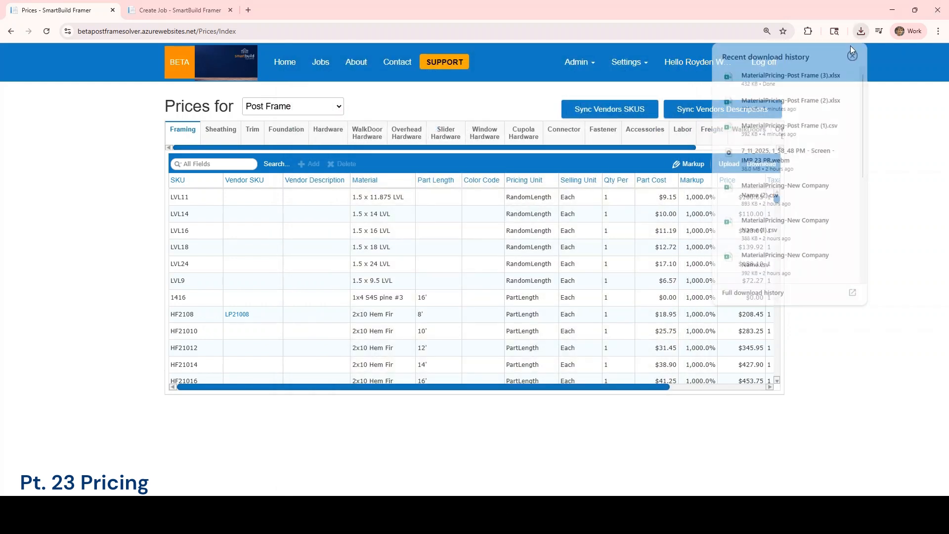
left_click(793, 78)
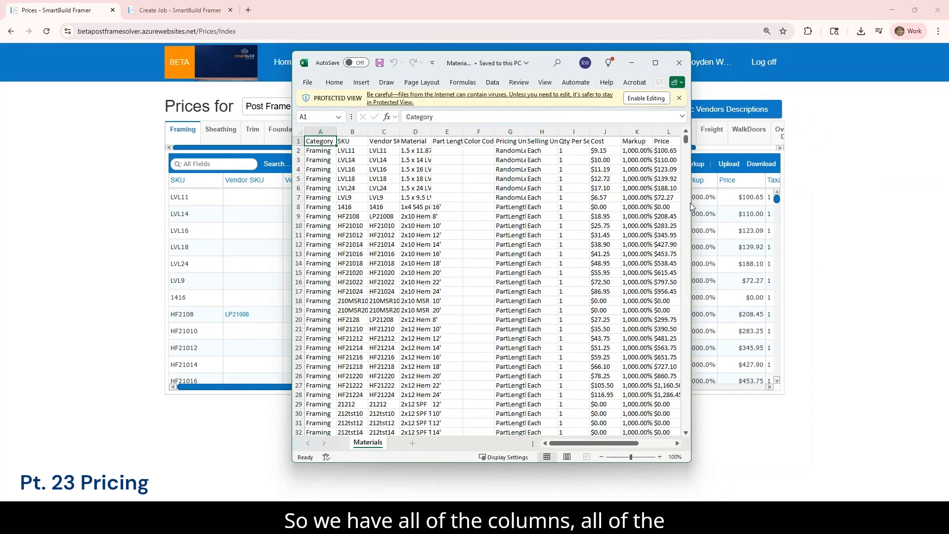
left_click_drag(709, 206, 827, 206)
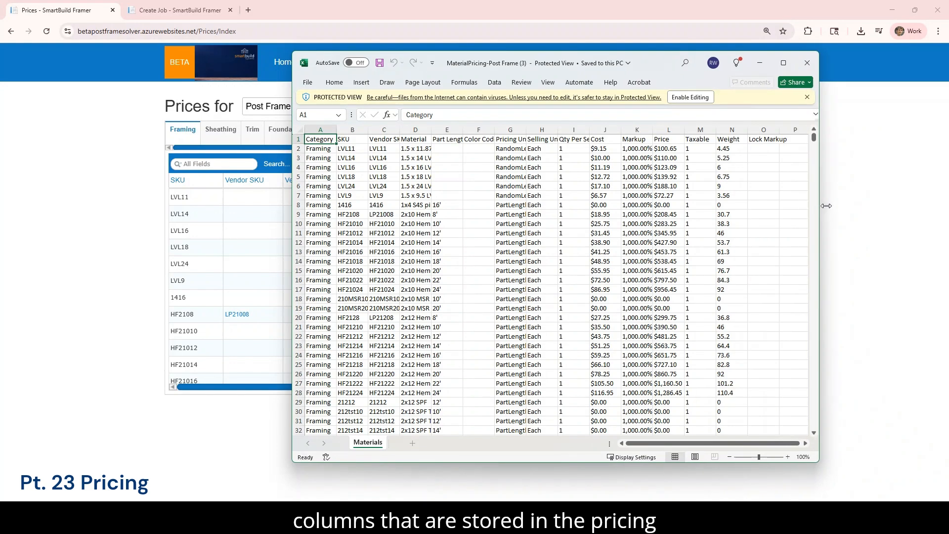
left_click(690, 98)
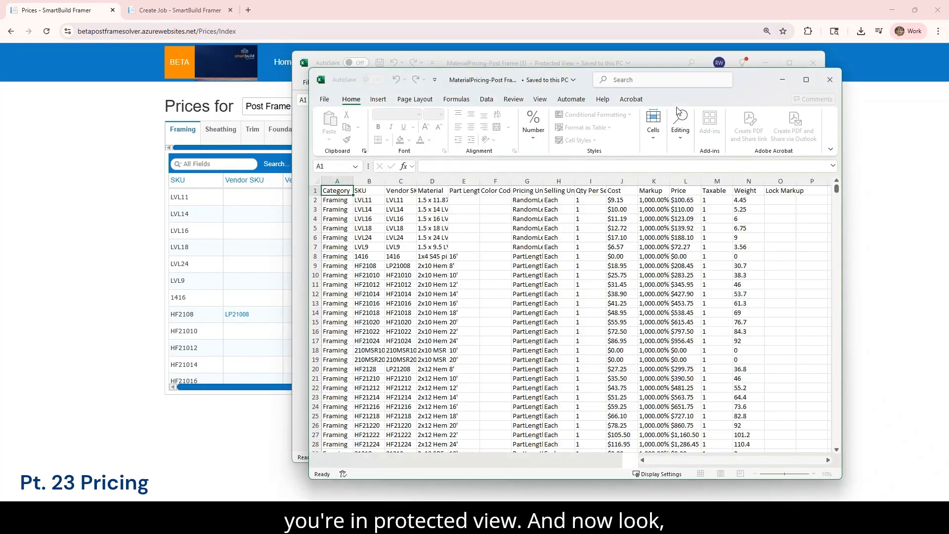
Step: Examine the Cost, Markup and Price columns of the full pricing sheet
left_click(622, 181)
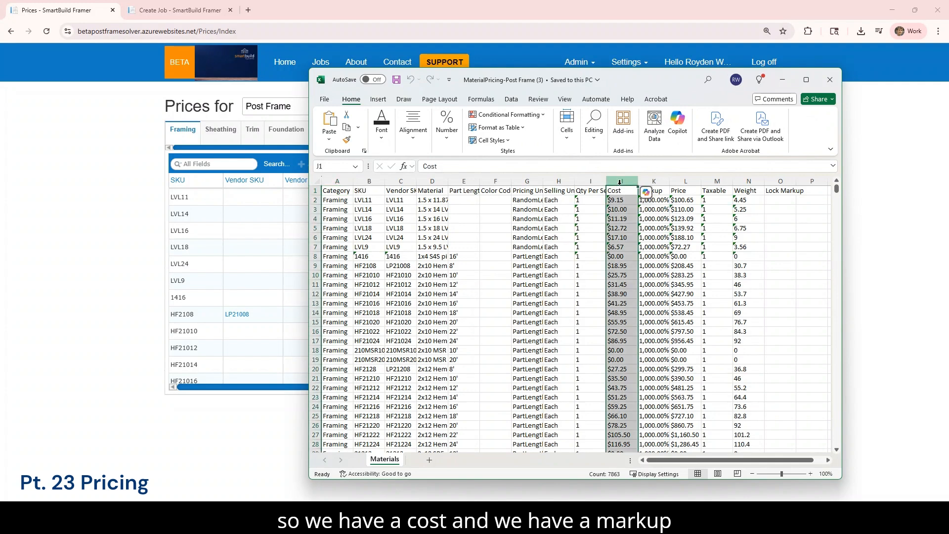
left_click(654, 181)
left_click(684, 181)
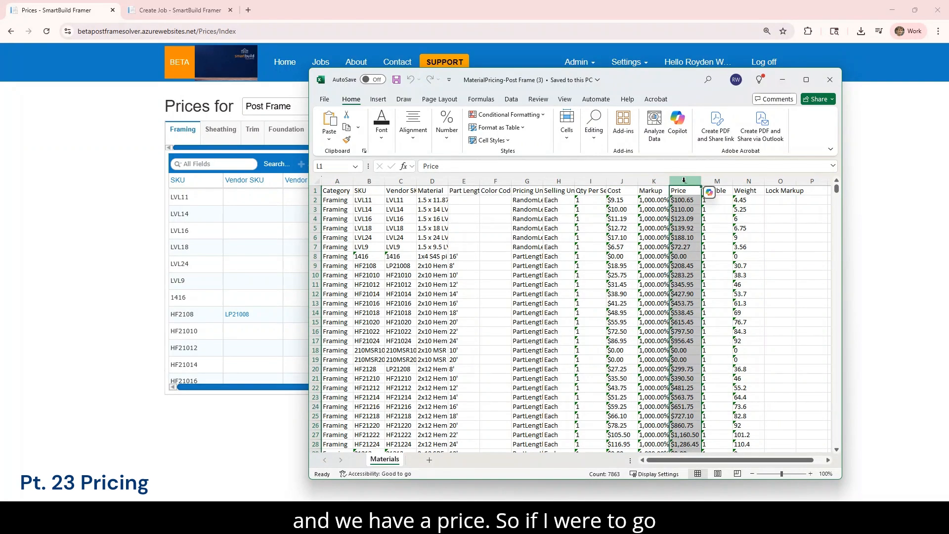
left_click_drag(684, 181, 684, 183)
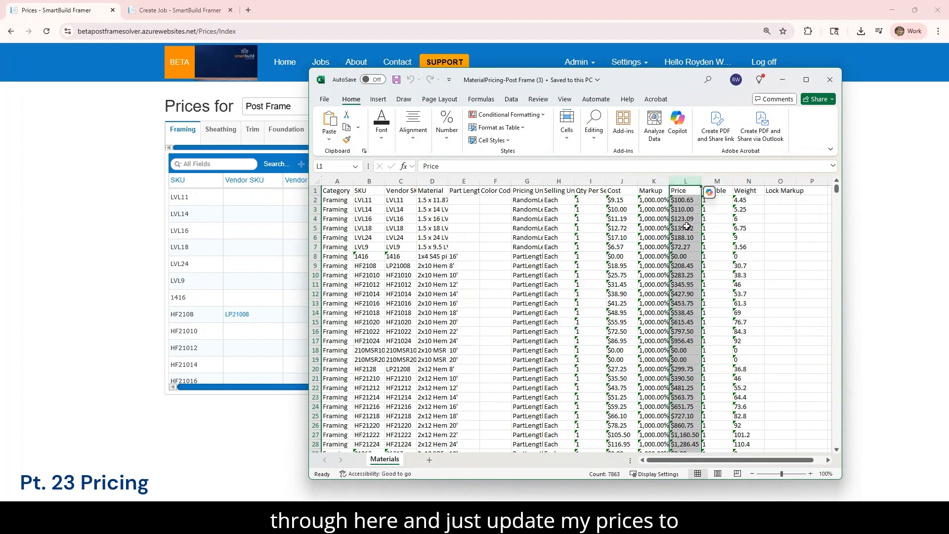
Step: Set the price of framing item LVL11 to 10 in cell L2
left_click(683, 200)
type("10")
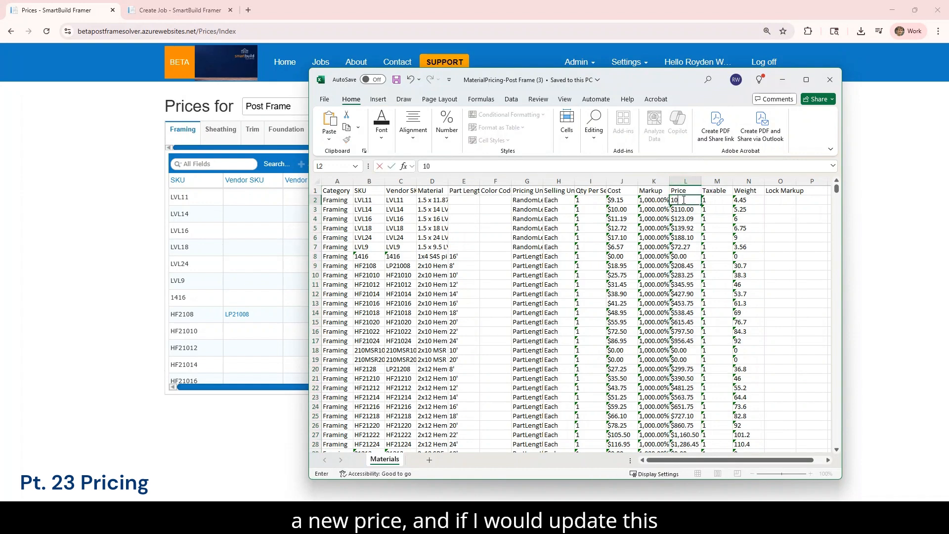
key("Return")
Step: Compare the cost, markup and price of LVL11 to check whether the edited price agrees with the Markup column
left_click(654, 181)
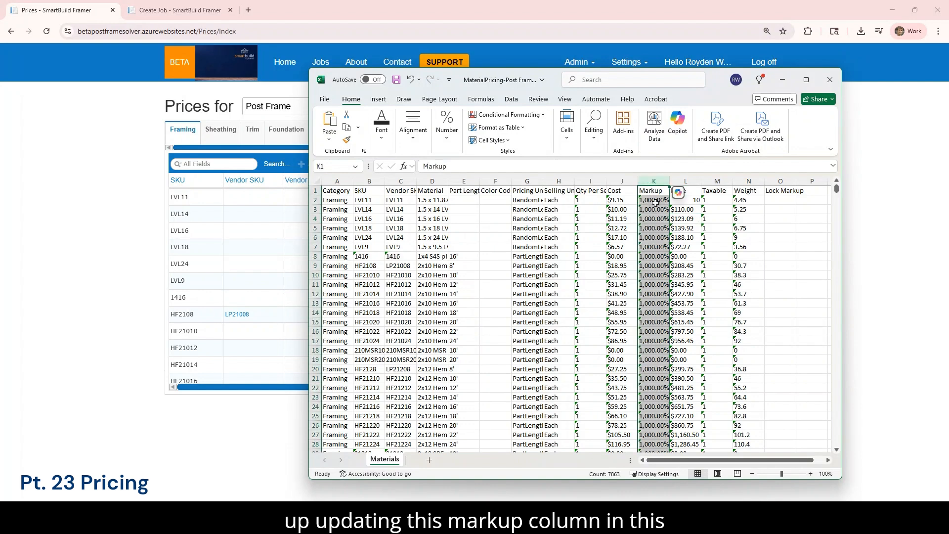
left_click(622, 199)
left_click(667, 200)
left_click(681, 200)
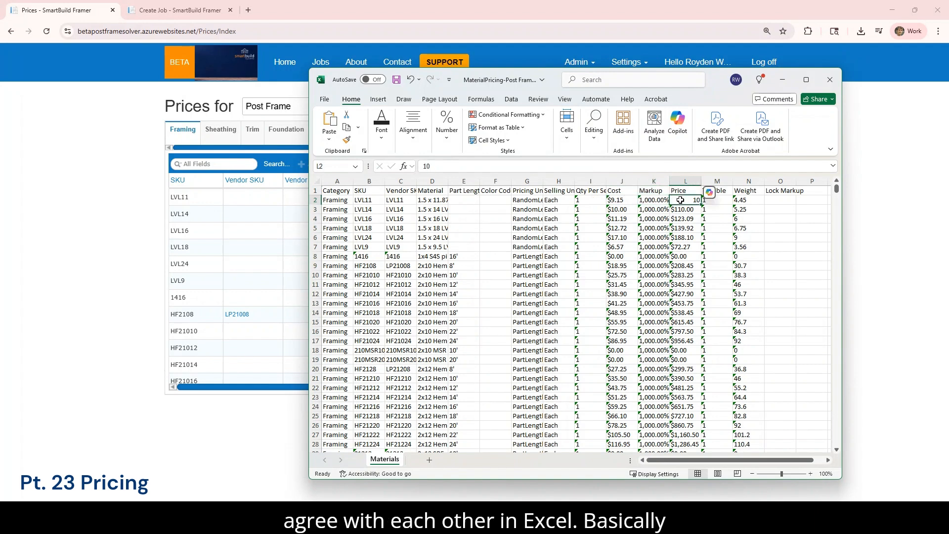
left_click(625, 200)
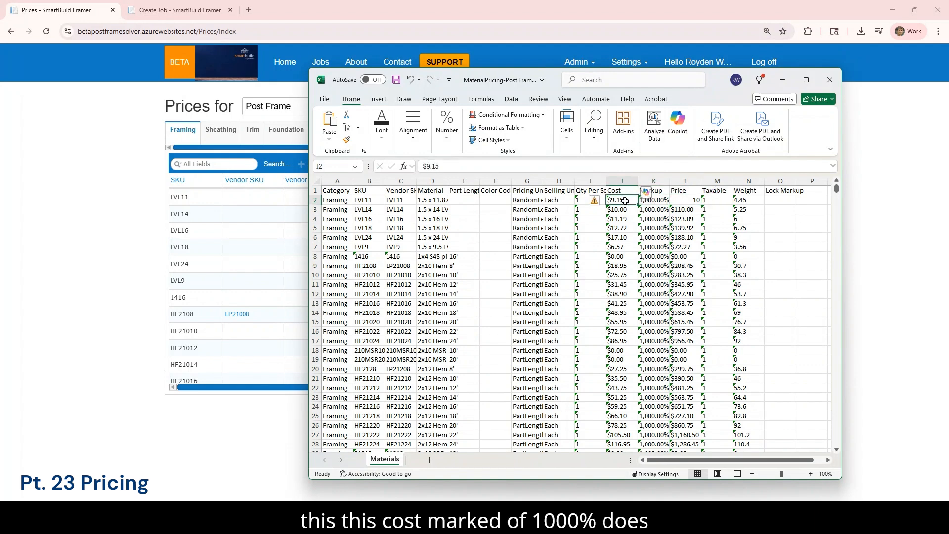
left_click(653, 200)
left_click(696, 200)
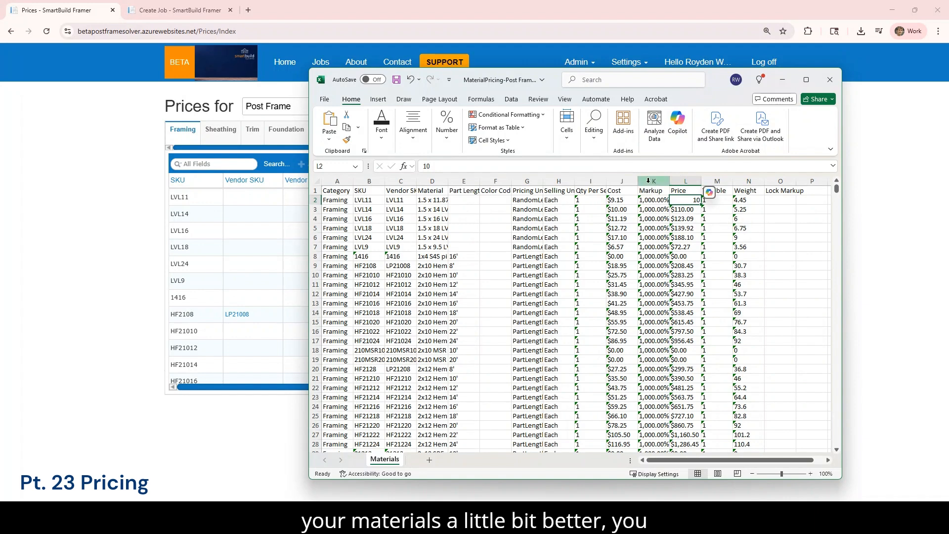
Step: Select the whole Markup column and bring up its delete option without applying it
left_click(653, 181)
right_click(650, 181)
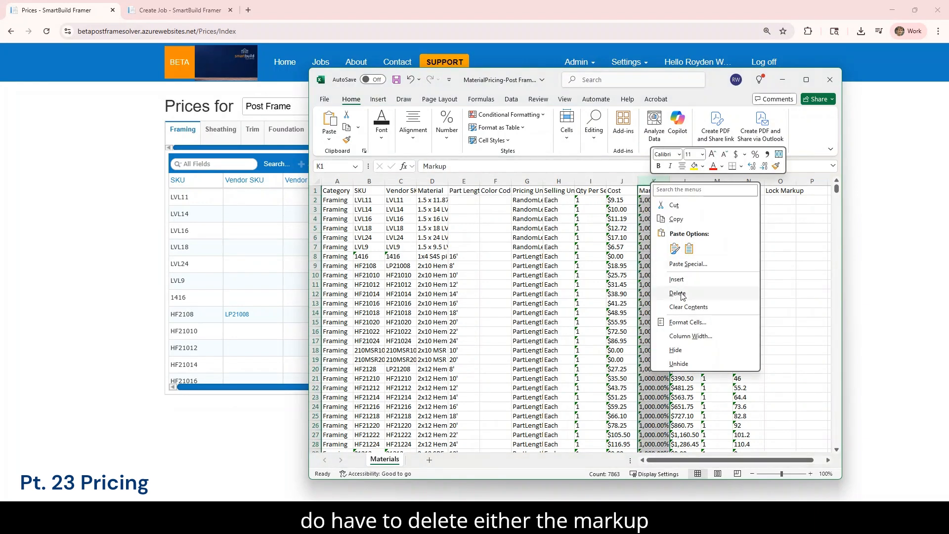
left_click(648, 183)
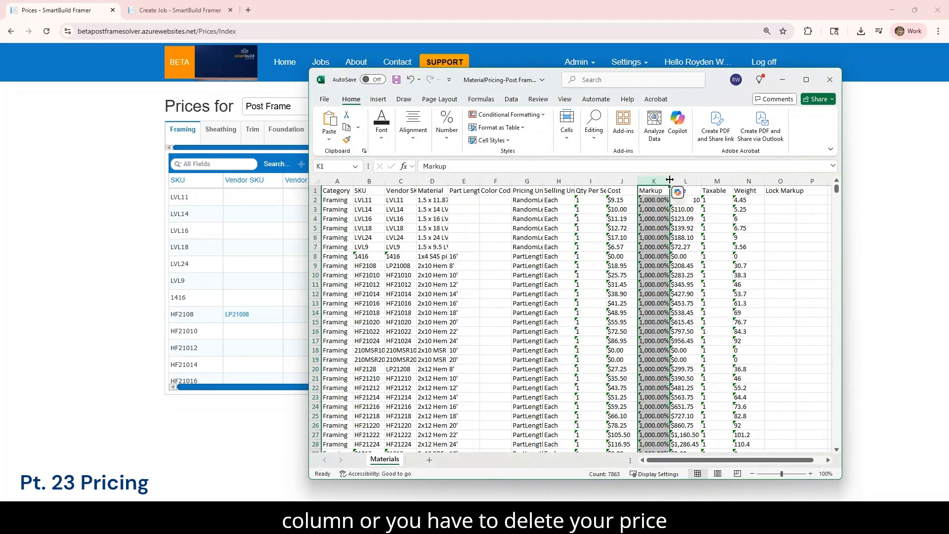
Step: Select the whole Price column of the Post Frame sheet and return to the SmartBuild Prices page
left_click(680, 180)
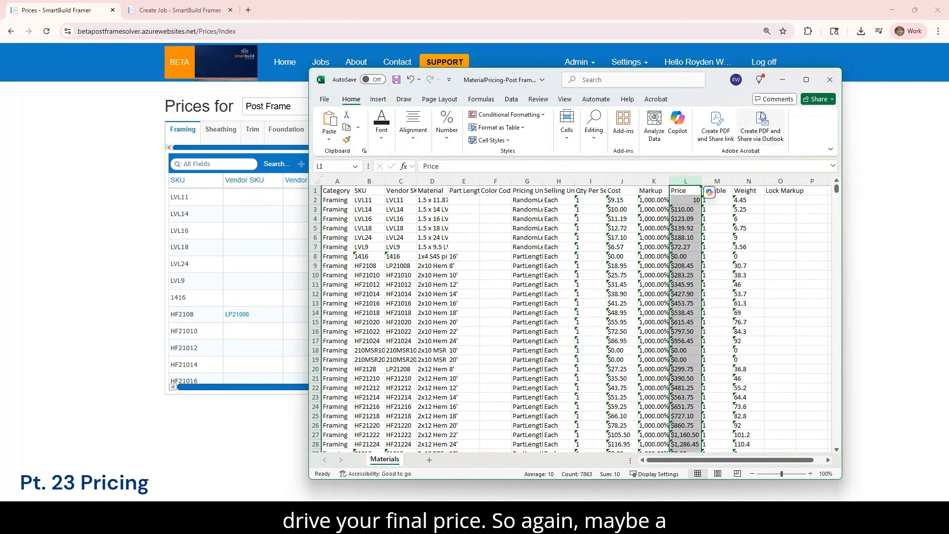
left_click(779, 83)
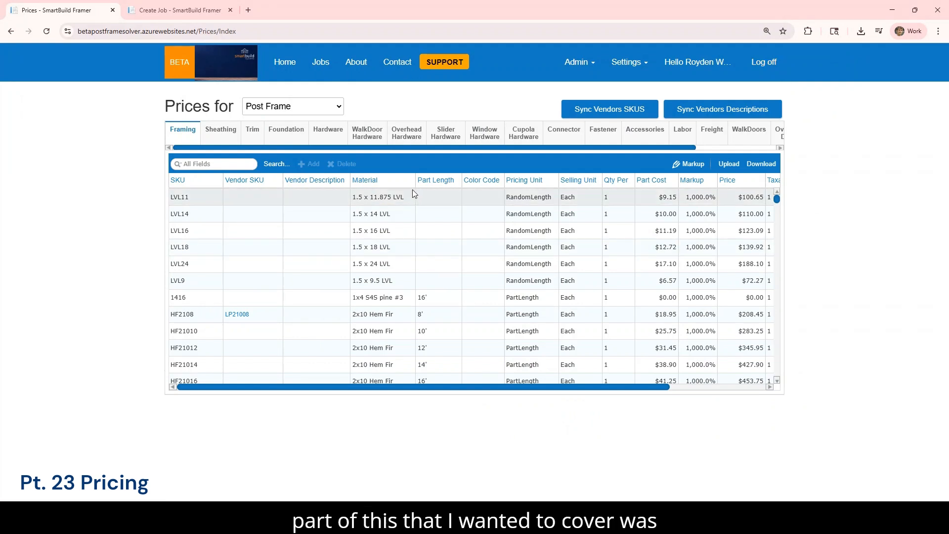
Step: Switch the price list to New Company Name and bring its supplier cost, supplier markup, markup and price columns into view
left_click(299, 109)
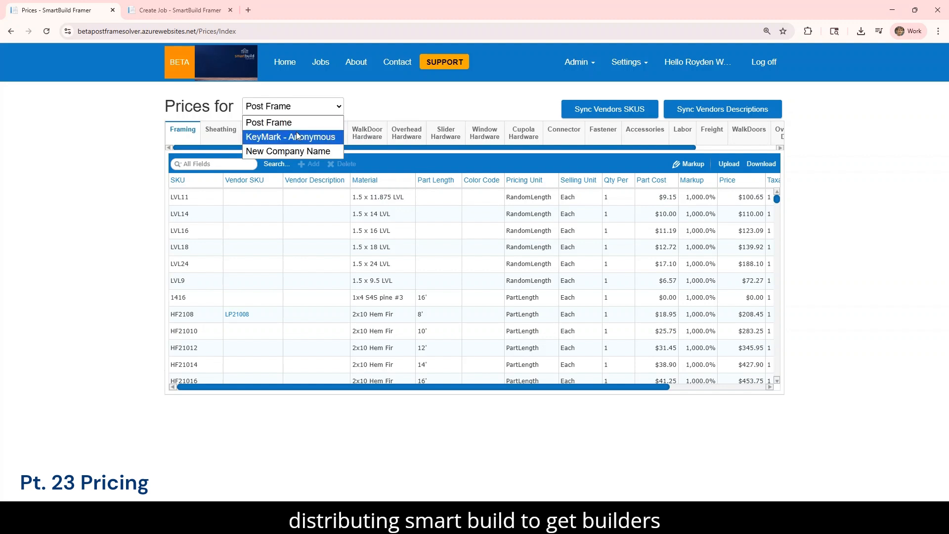
left_click(298, 148)
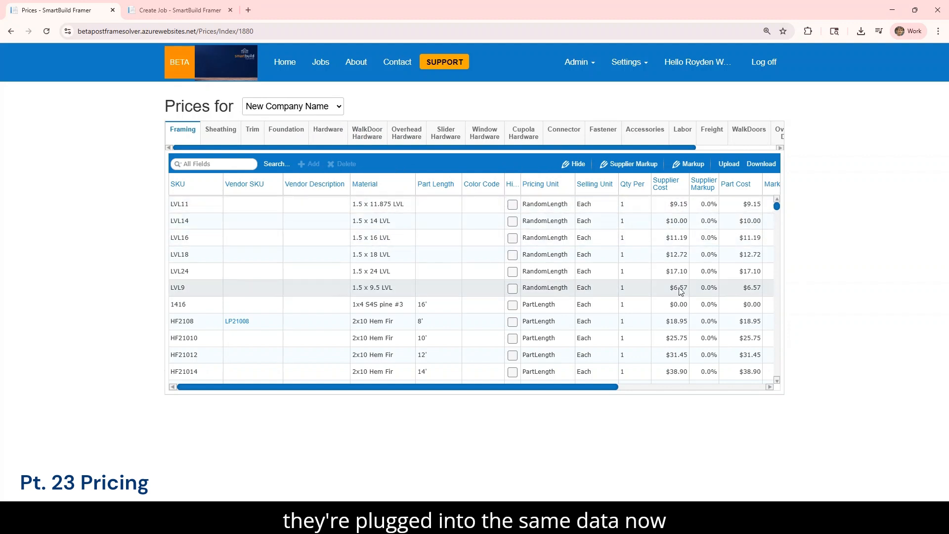
left_click_drag(599, 385, 668, 388)
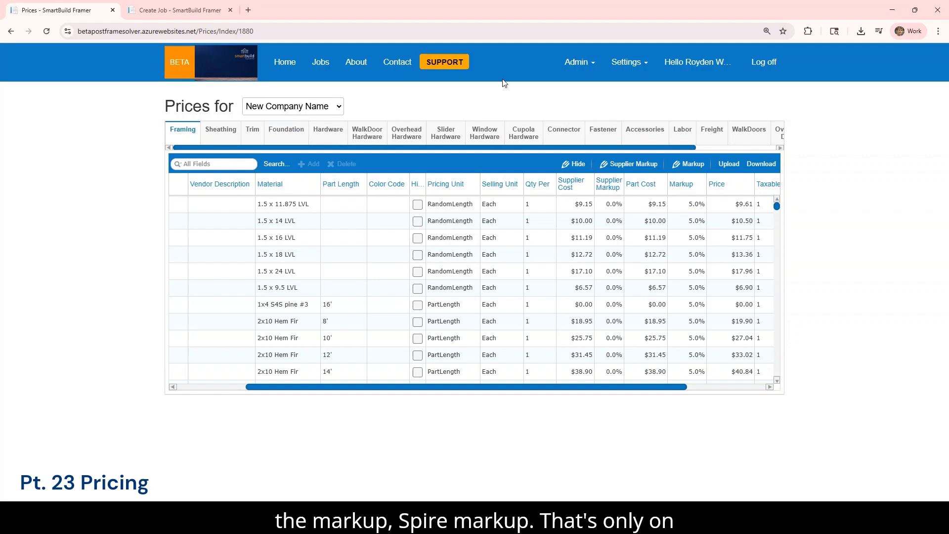
left_click(269, 108)
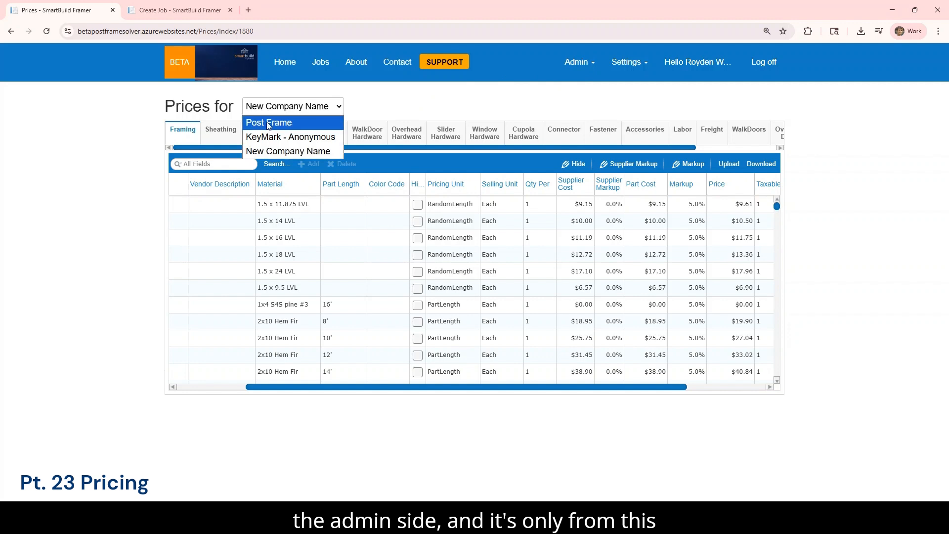
left_click(275, 152)
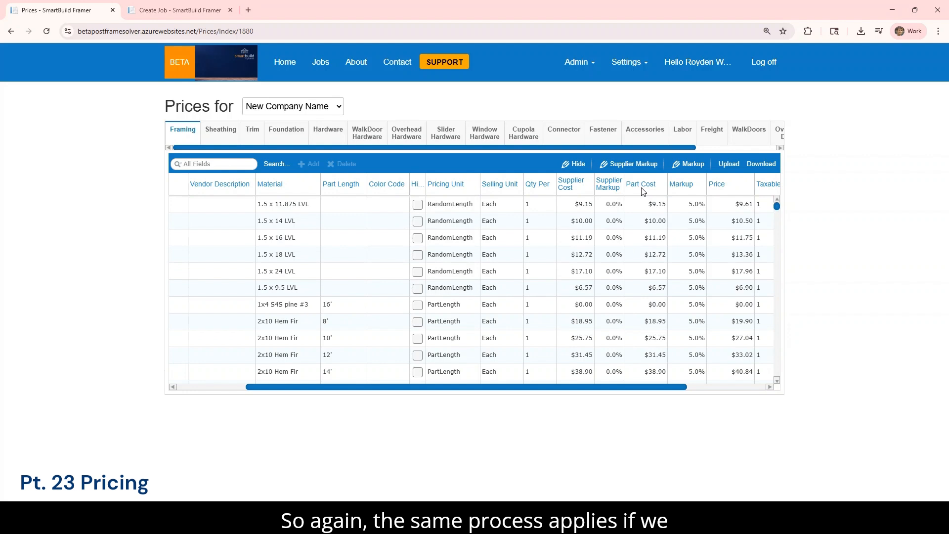
Step: Download the New Company Name pricing as CSV with Supplier Cost & Supplier Markup columns and open the file in Excel
left_click(761, 164)
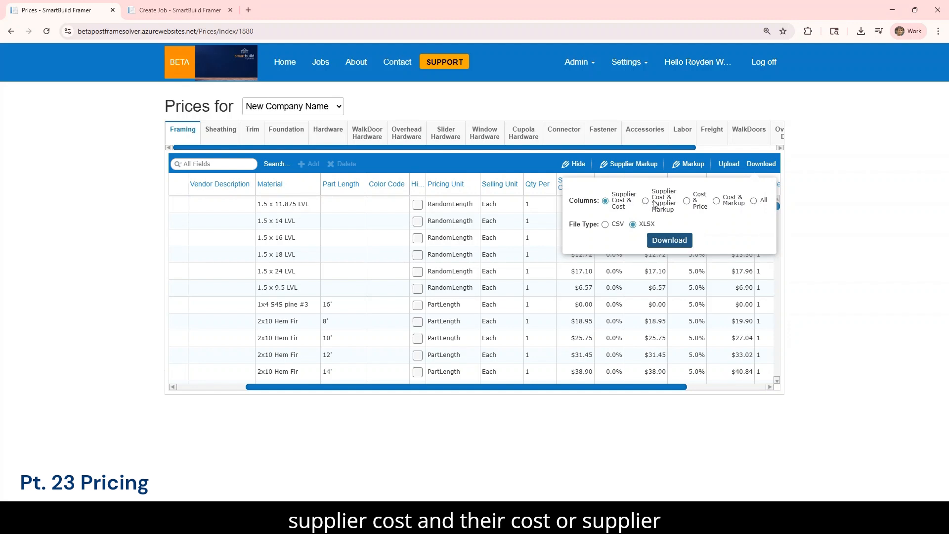
left_click(671, 241)
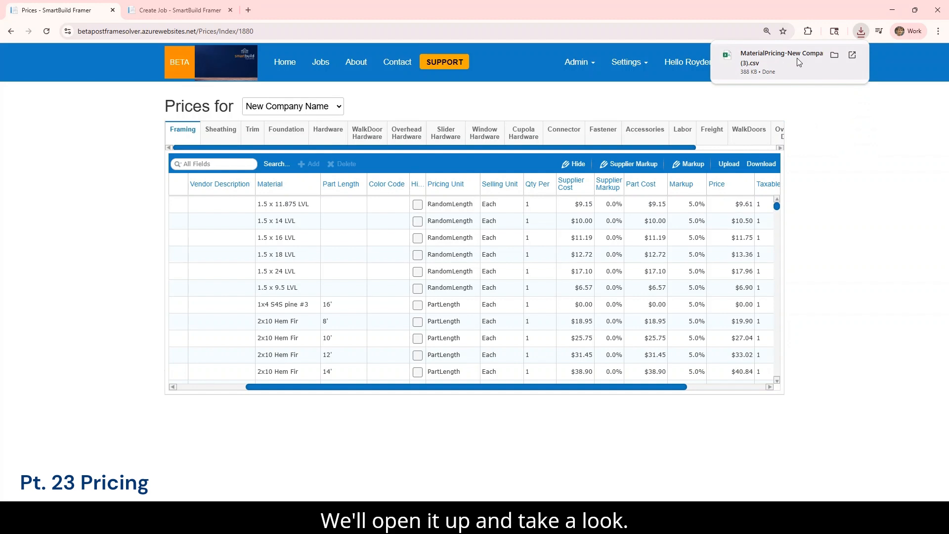
left_click(781, 58)
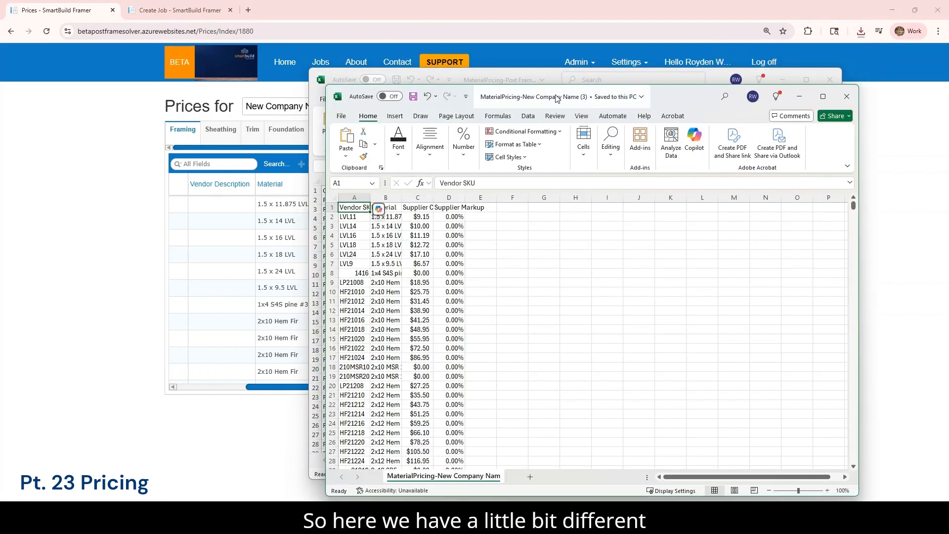
Step: Widen the Supplier Cost column and examine the Vendor SKU, Supplier Cost and Supplier Markup columns
left_click_drag(543, 88, 519, 59)
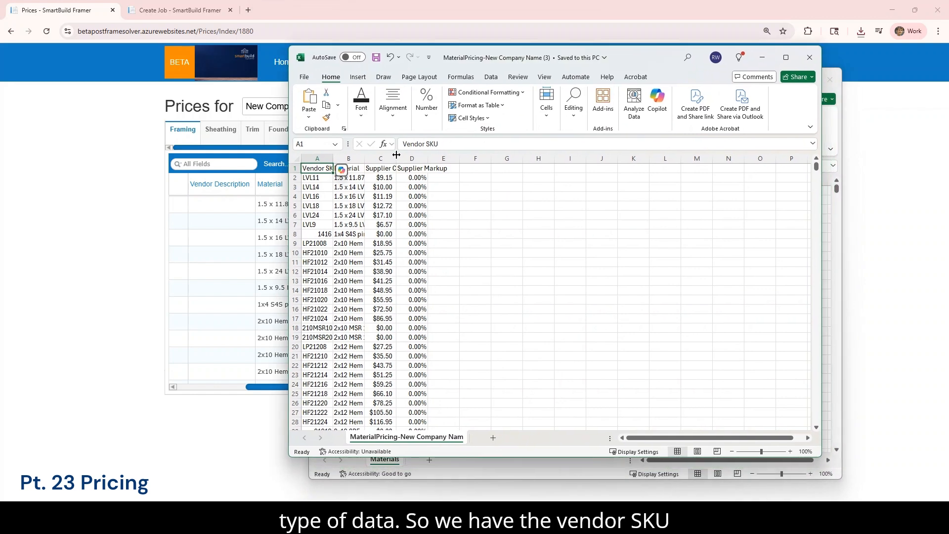
left_click_drag(396, 158, 426, 157)
left_click(313, 159)
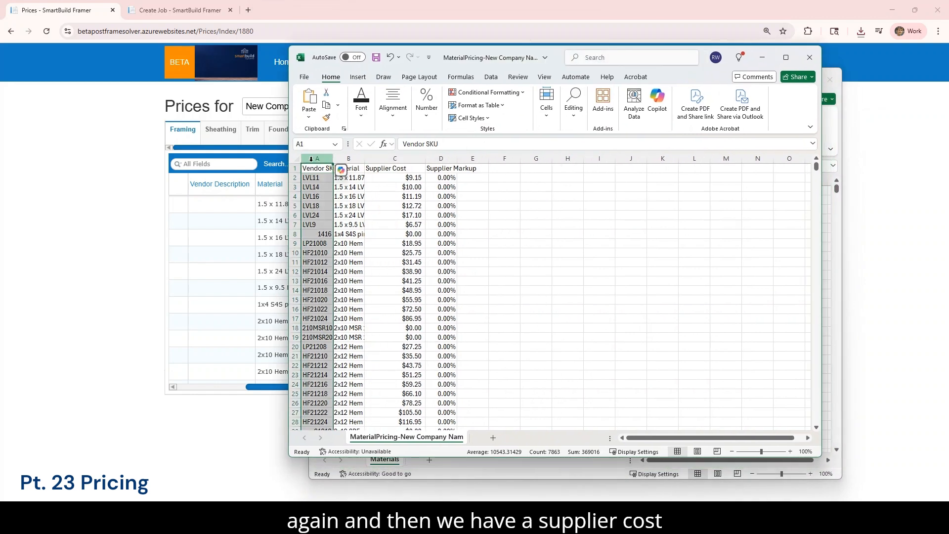
left_click(394, 158)
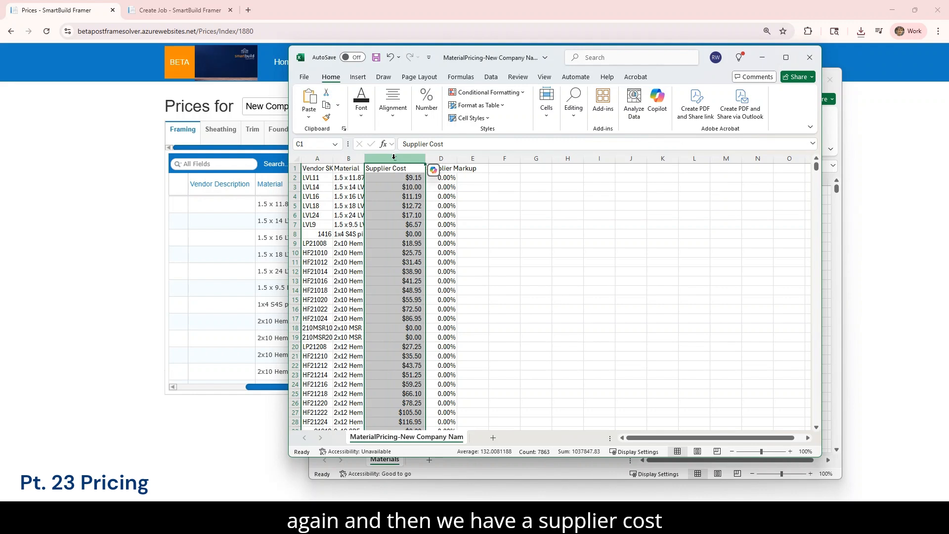
left_click(441, 158)
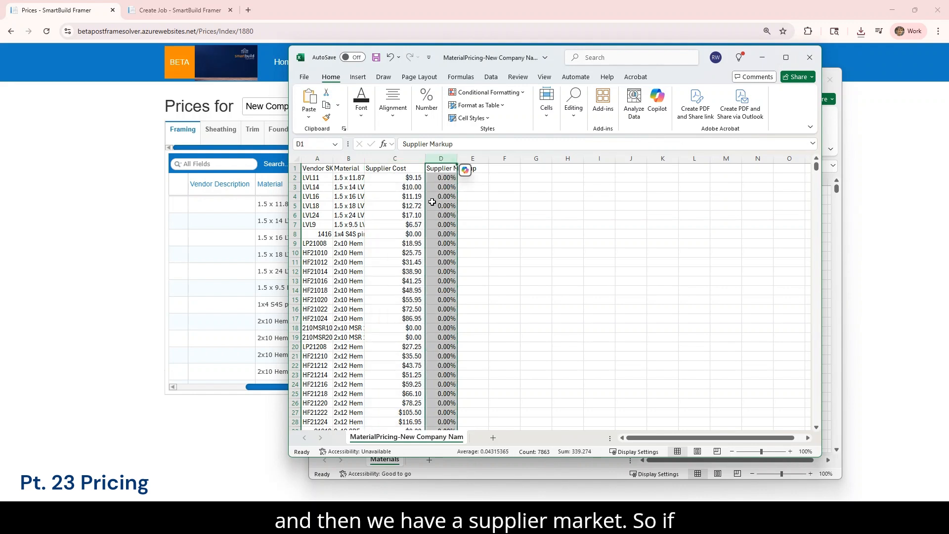
left_click(401, 158)
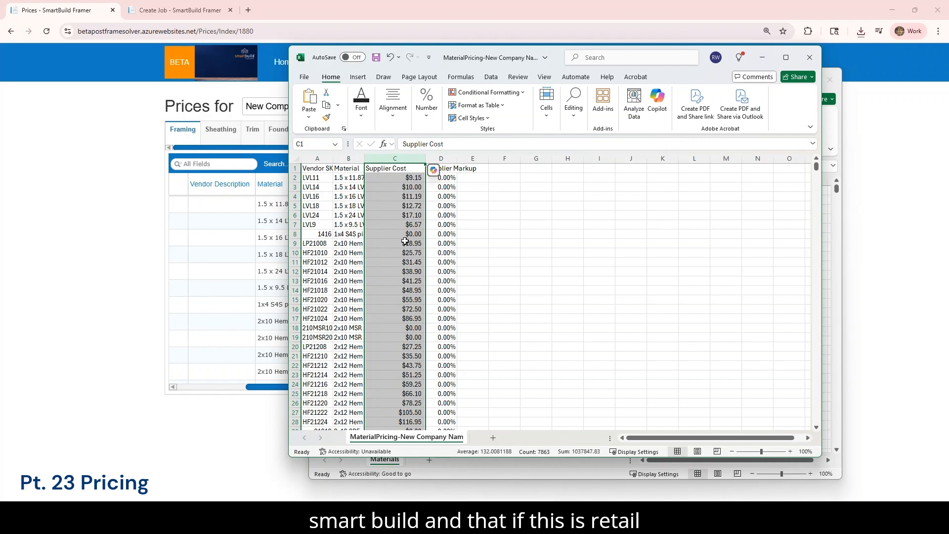
Step: Set the supplier markup of LVL11 in D2 to -5% and fill it down to row 28
left_click(445, 179)
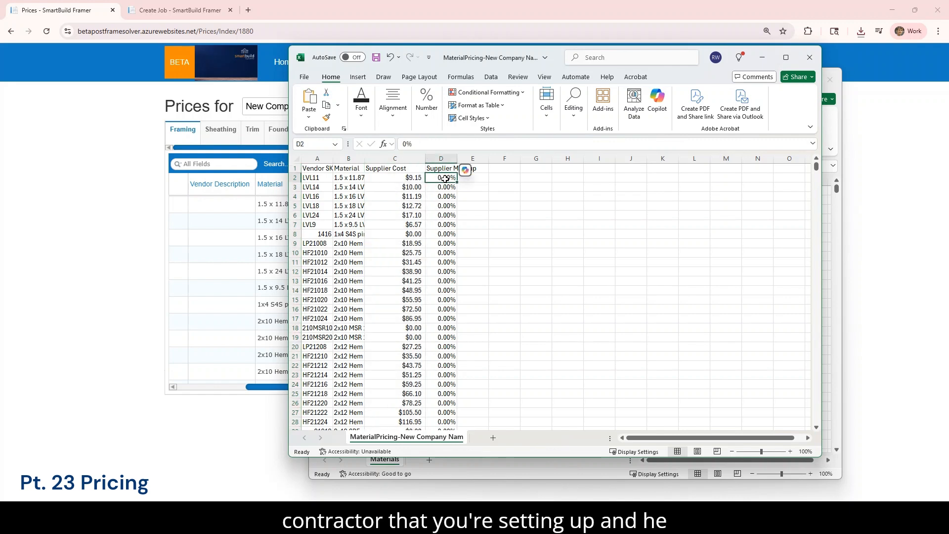
type("-5")
left_click(465, 204)
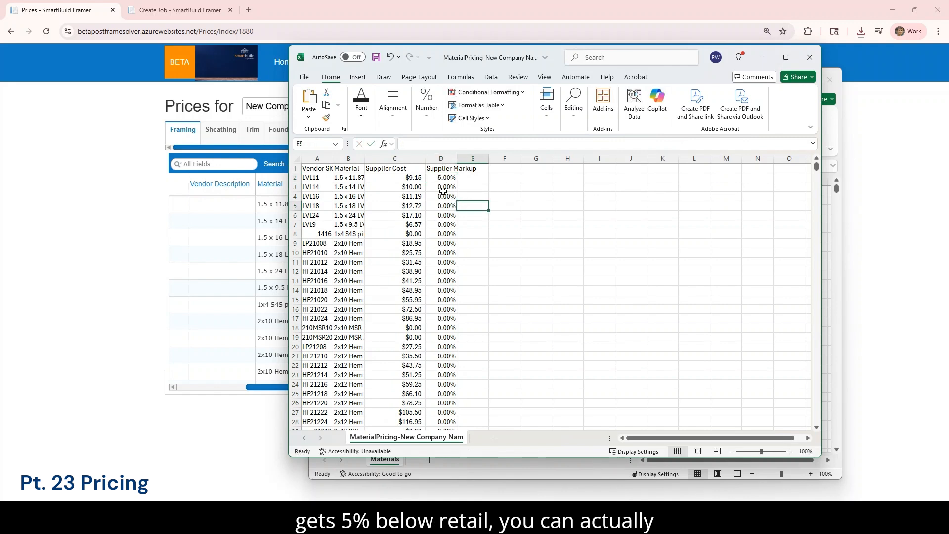
left_click(445, 181)
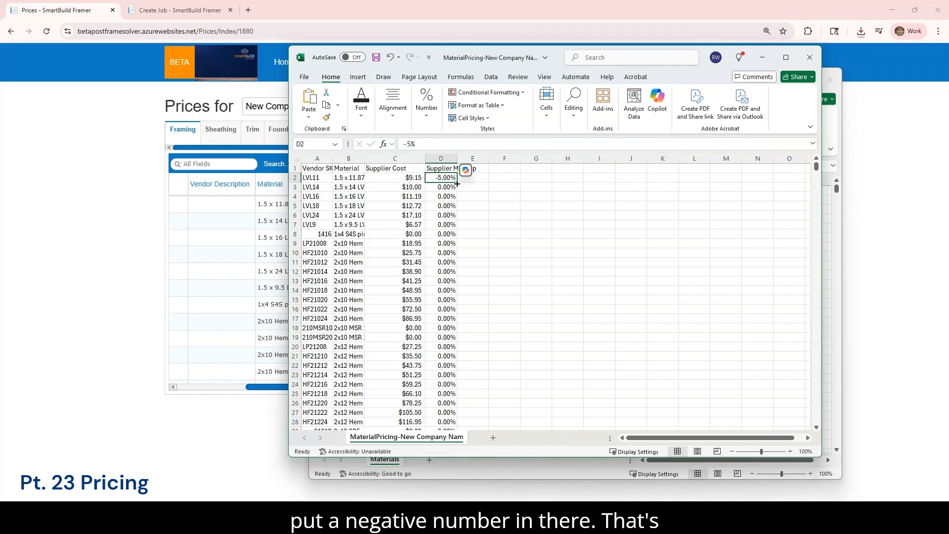
left_click_drag(457, 182, 459, 425)
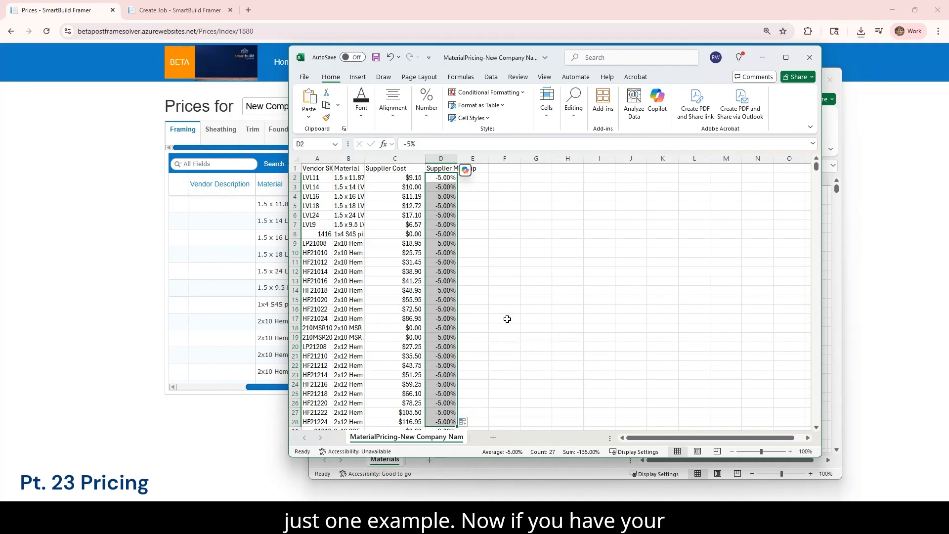
Step: Set the supplier markup of LVL11 in D2 to 10% and fill it down over the visible framing rows
left_click(414, 178)
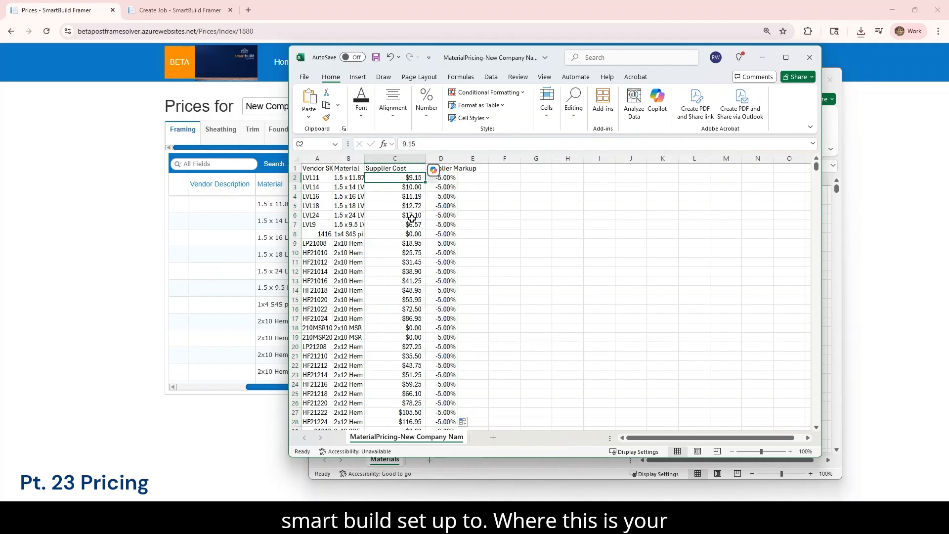
left_click(444, 179)
type("10")
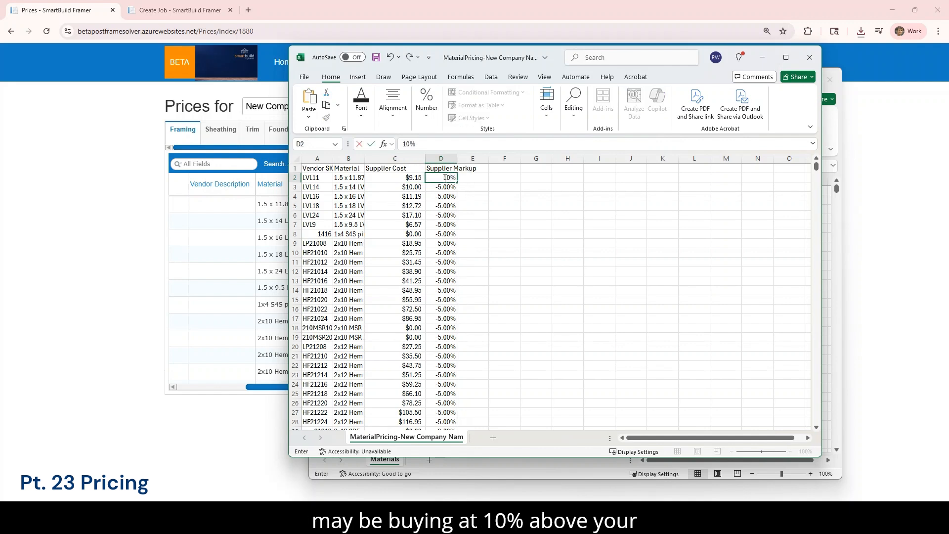
left_click(468, 185)
left_click(441, 178)
left_click_drag(457, 182, 457, 428)
left_click(506, 330)
scroll(505, 330, "up", 2)
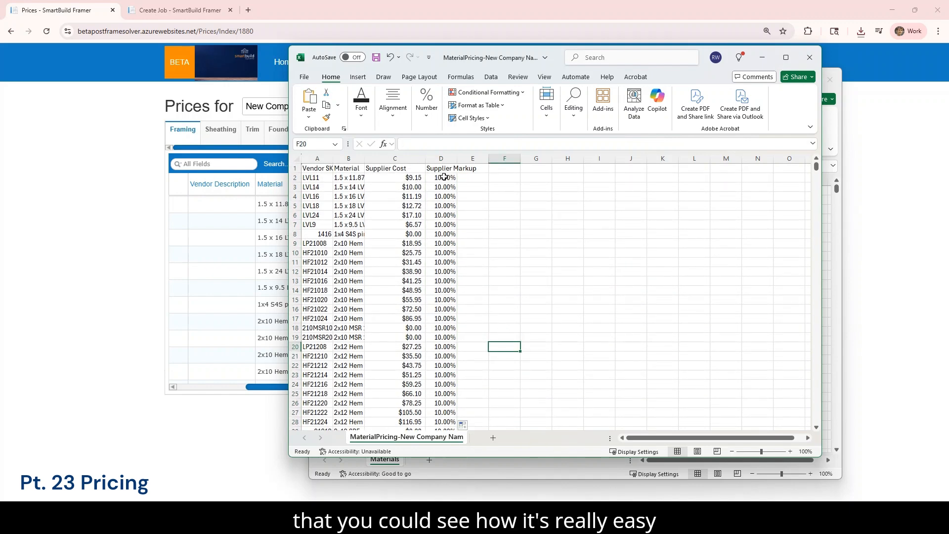
Step: Examine how the sheet's items are ordered by category, from lumber into trim, including the supplier markups of the overhead door trim
scroll(395, 312, "down", 20)
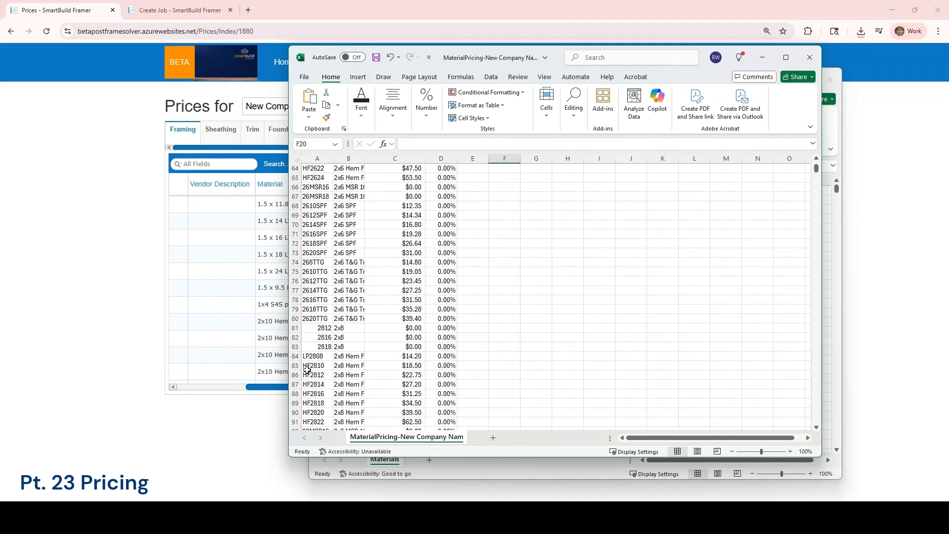
left_click_drag(312, 356, 313, 412)
scroll(316, 275, "down", 15)
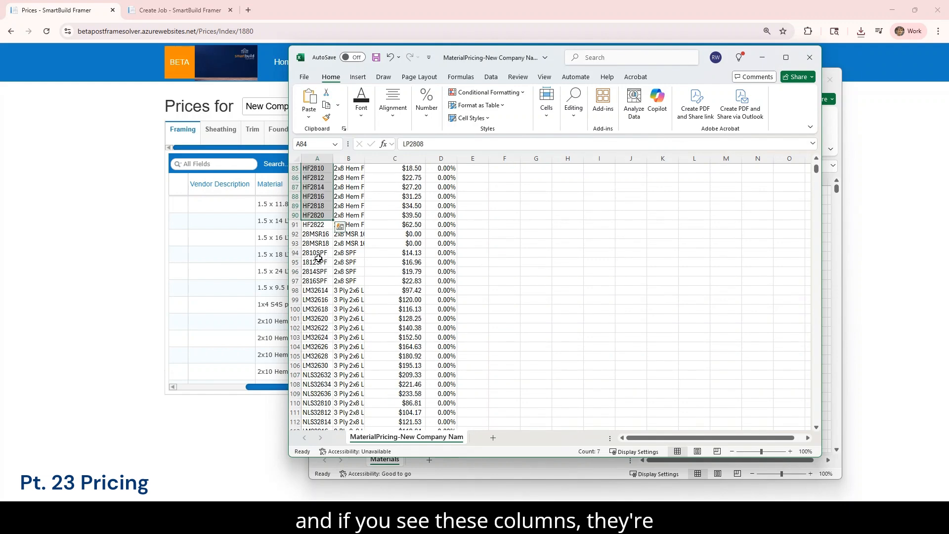
scroll(317, 276, "down", 20)
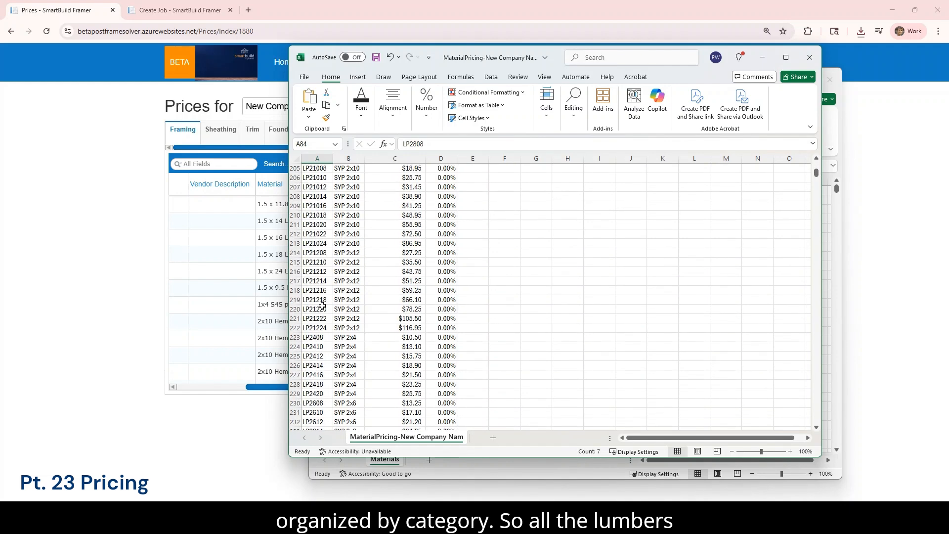
scroll(322, 302, "down", 20)
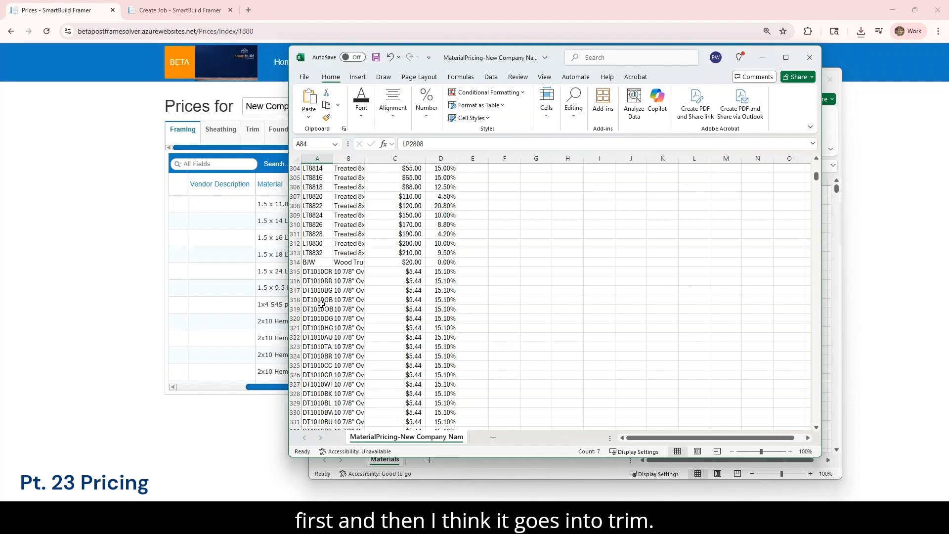
left_click_drag(448, 272, 451, 403)
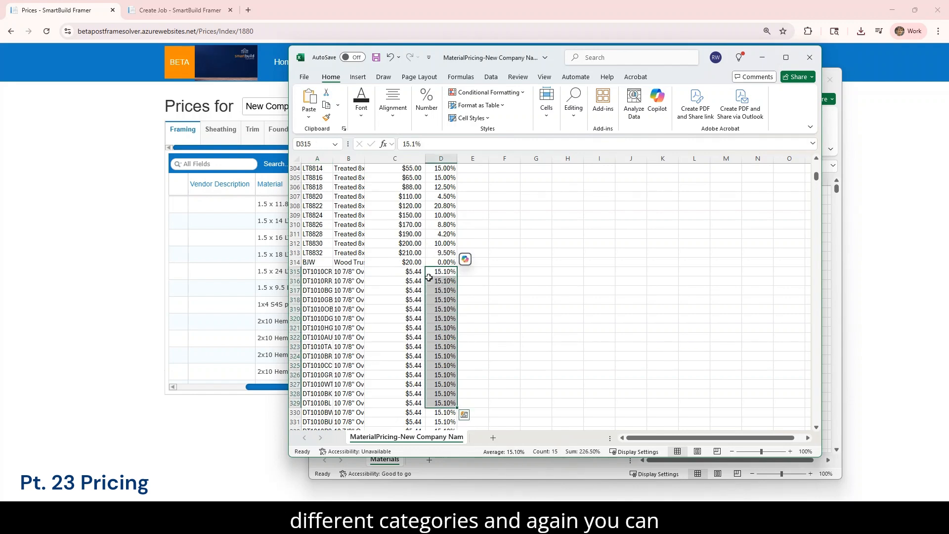
Step: Widen the Material column to make the material names readable and check them in the lumber and trim rows
scroll(514, 251, "up", 15)
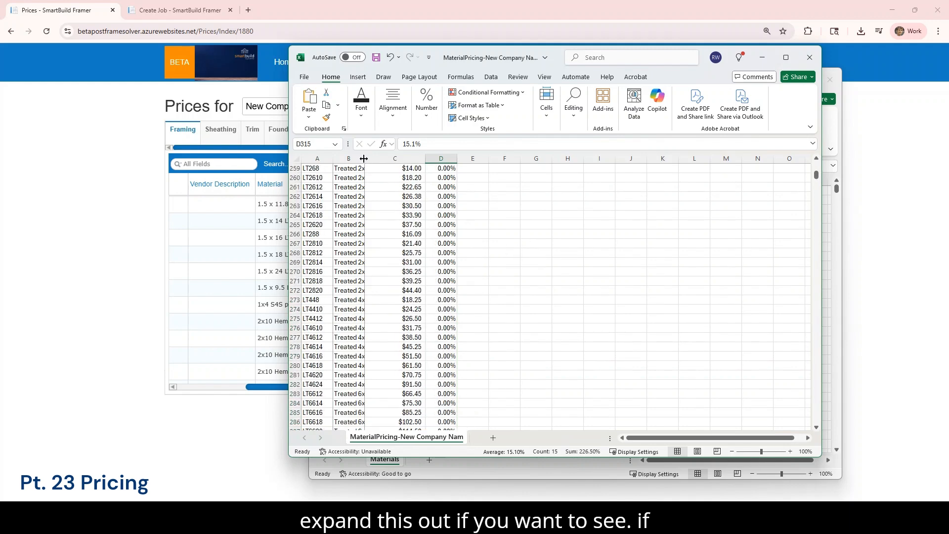
left_click_drag(365, 158, 406, 159)
scroll(375, 305, "down", 18)
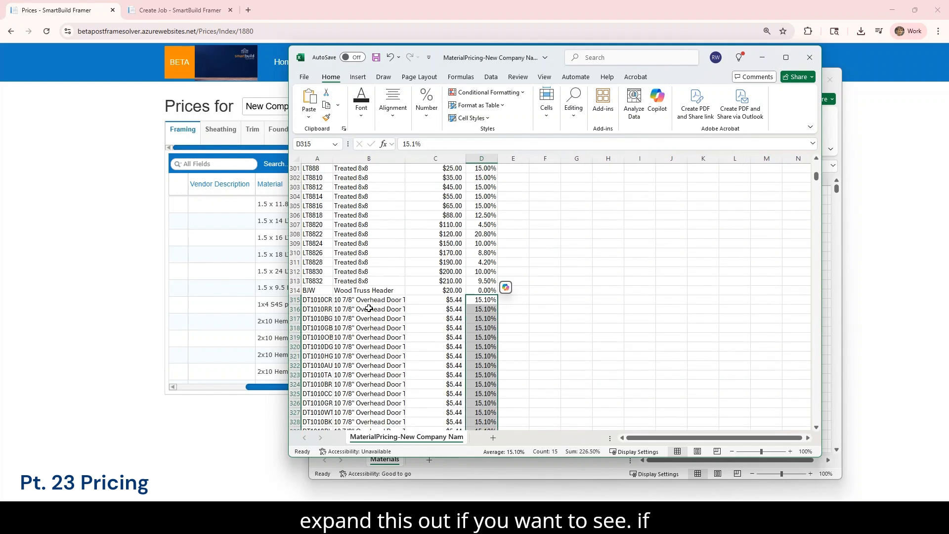
scroll(383, 319, "up", 20)
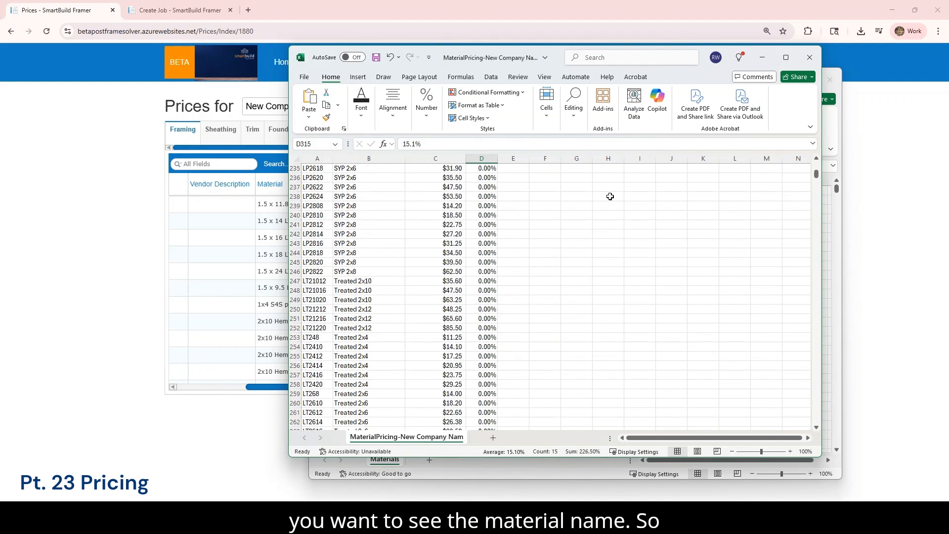
Step: Back in SmartBuild, download the New Company Name pricing as XLSX with All columns, open it for editing and widen its window
left_click(763, 57)
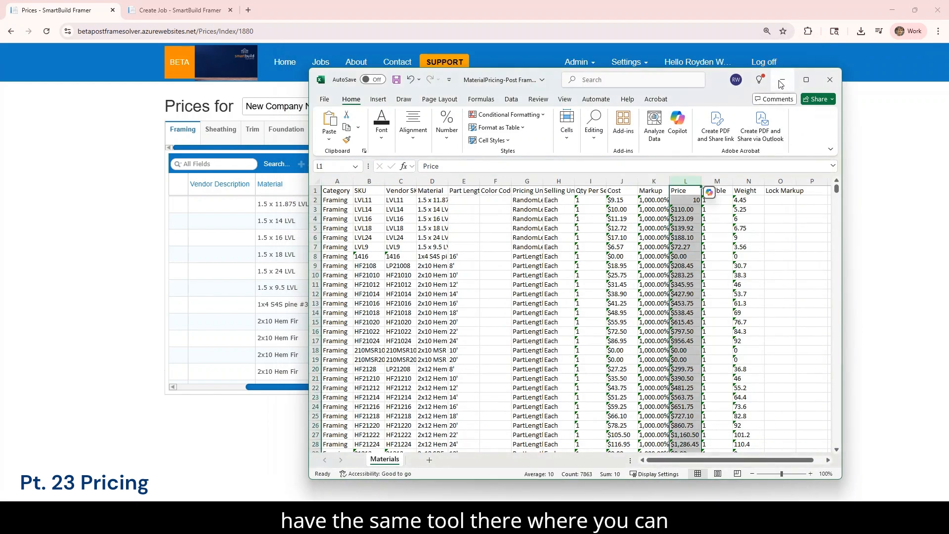
left_click(783, 79)
left_click(761, 164)
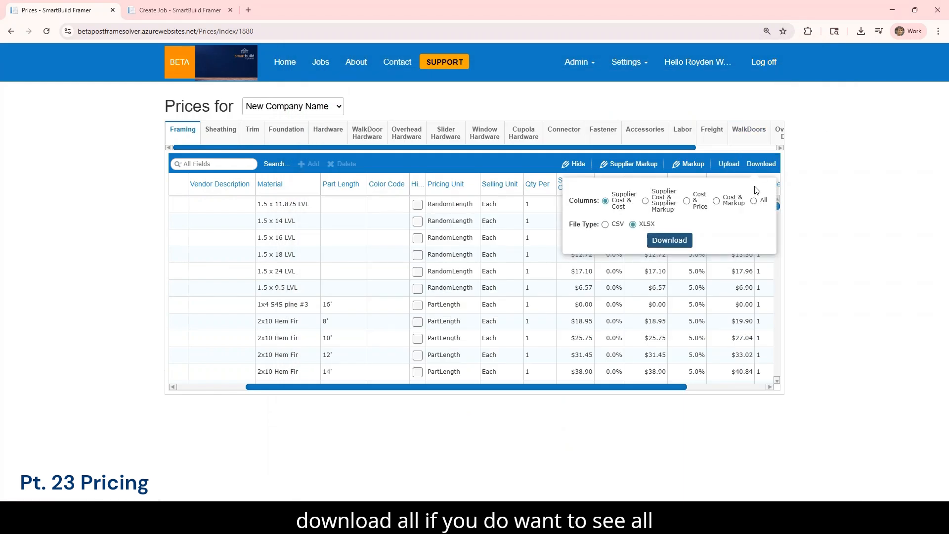
left_click(683, 242)
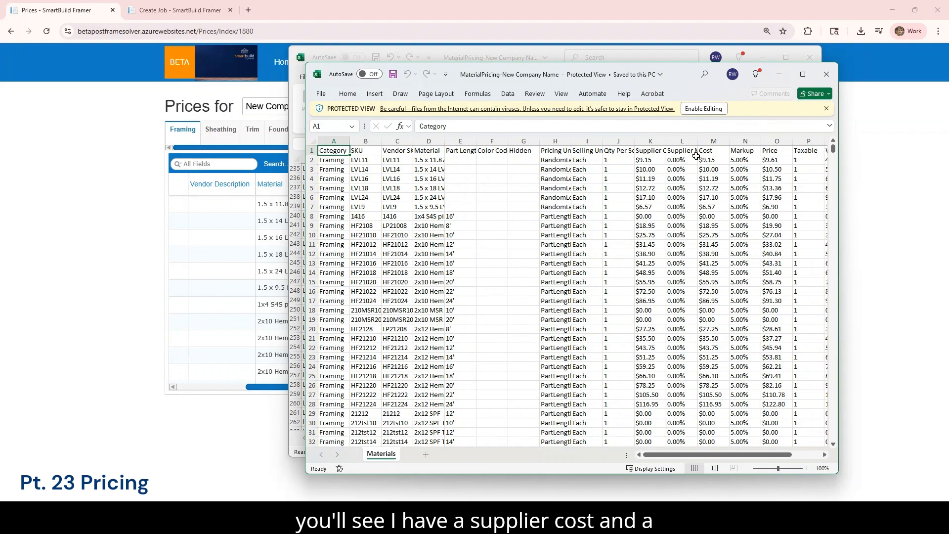
left_click(702, 109)
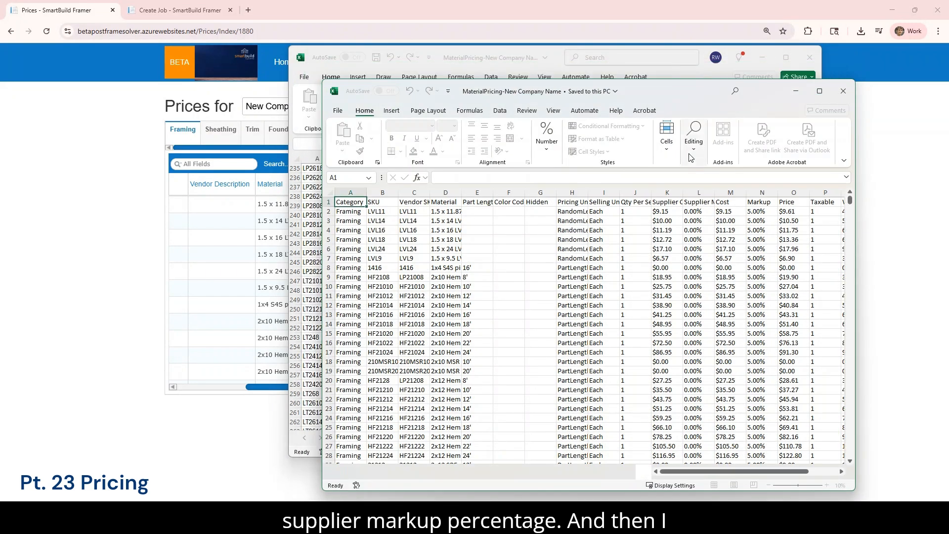
left_click_drag(856, 258, 904, 259)
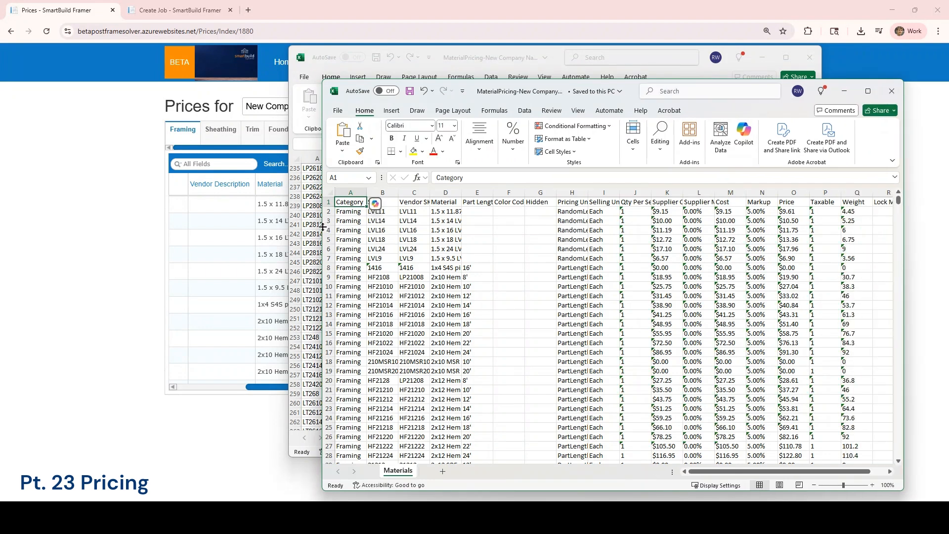
Step: Widen the window and the Supplier Markup column, set the LVL11 supplier markup in L2 to 10 and fill it down through row 30
left_click_drag(322, 226, 206, 231)
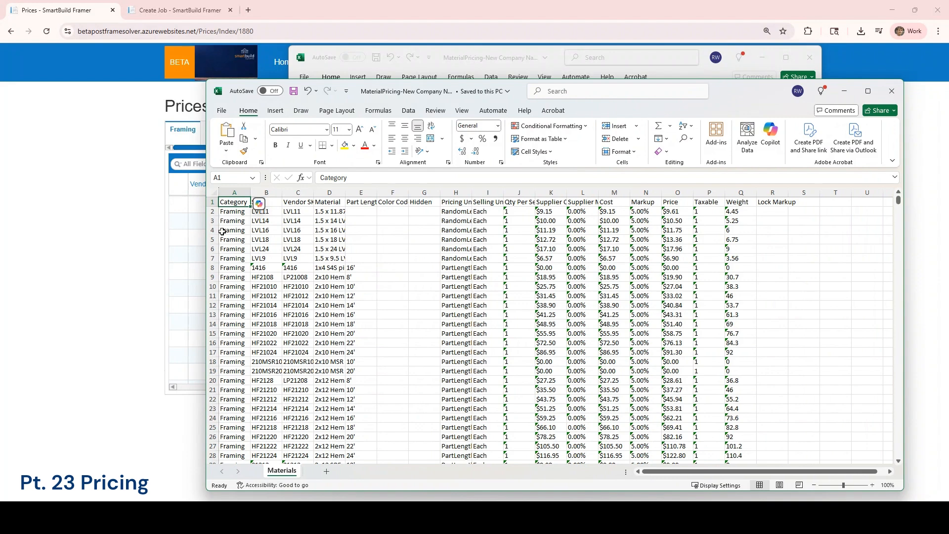
left_click_drag(568, 194, 638, 191)
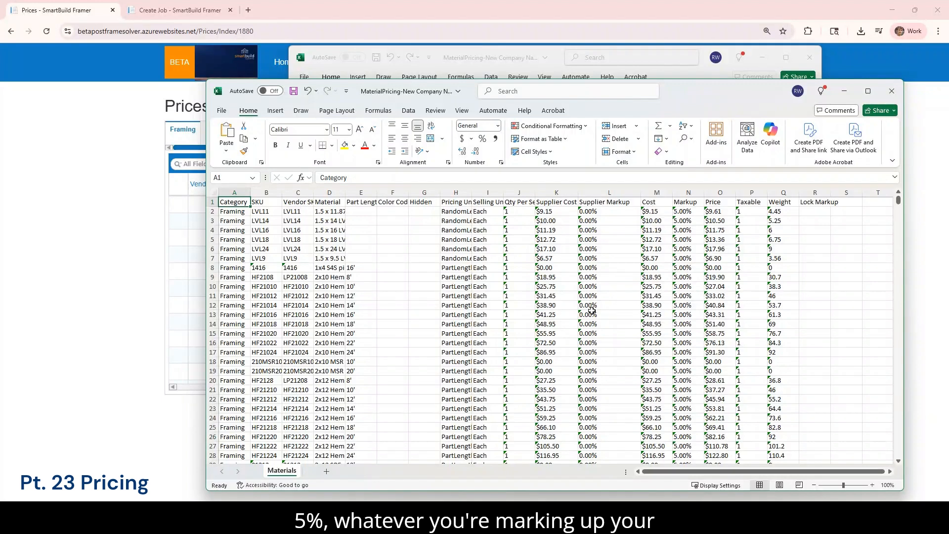
left_click(586, 211)
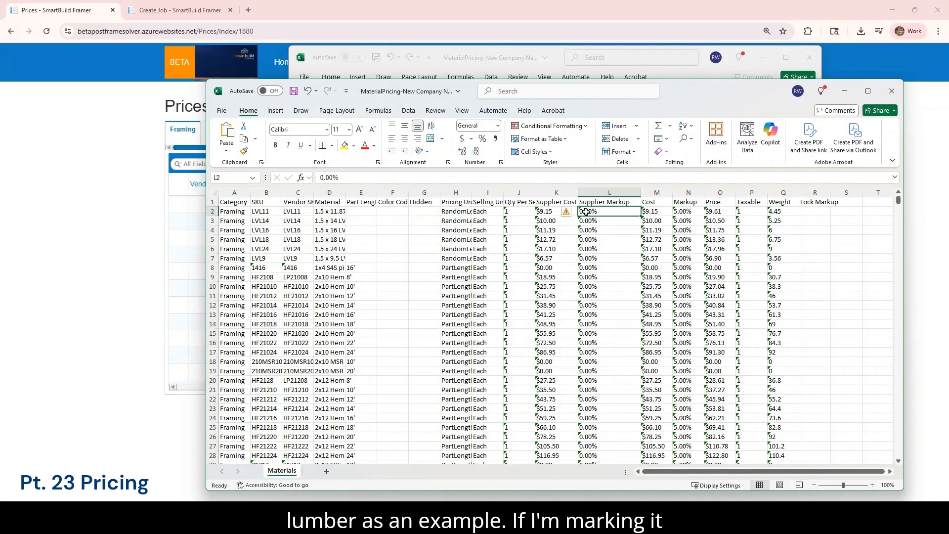
type("10")
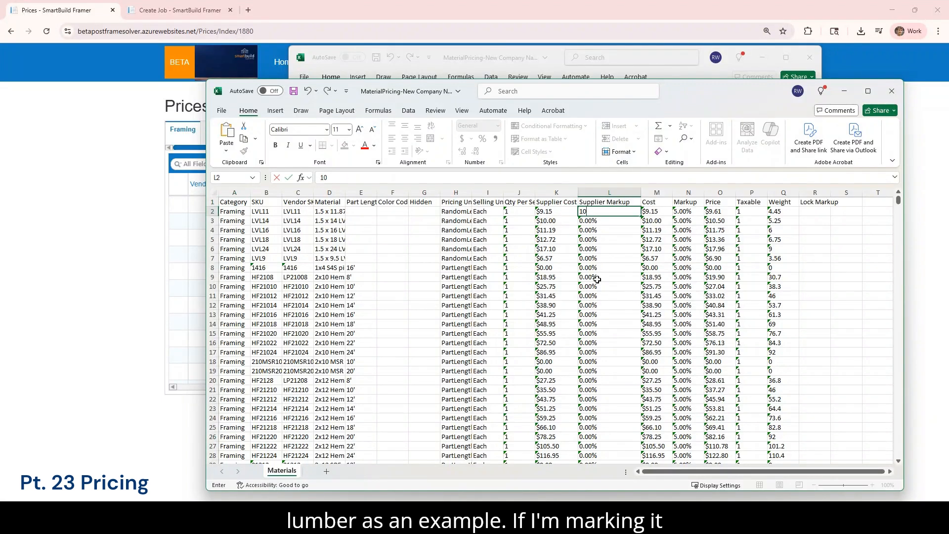
left_click(597, 279)
left_click(606, 213)
left_click_drag(641, 216, 643, 462)
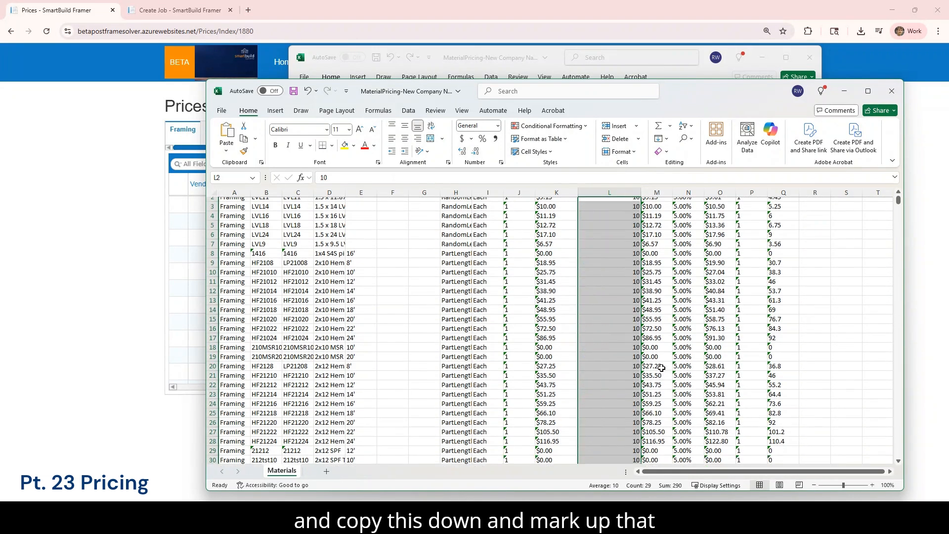
scroll(662, 368, "up", 1)
left_click(610, 211)
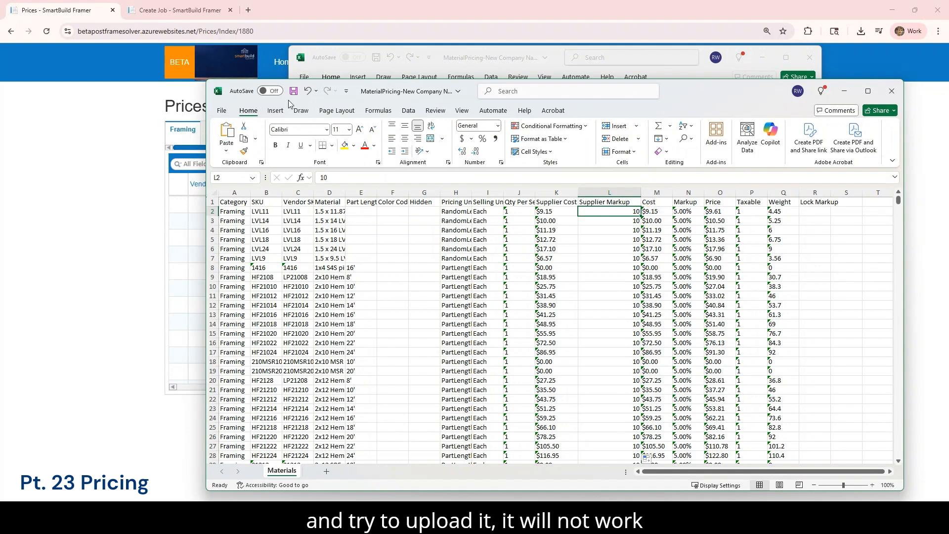
Step: Review the Supplier Cost, Supplier Markup and Cost columns and delete the Cost column from the pricing sheet
left_click(555, 193)
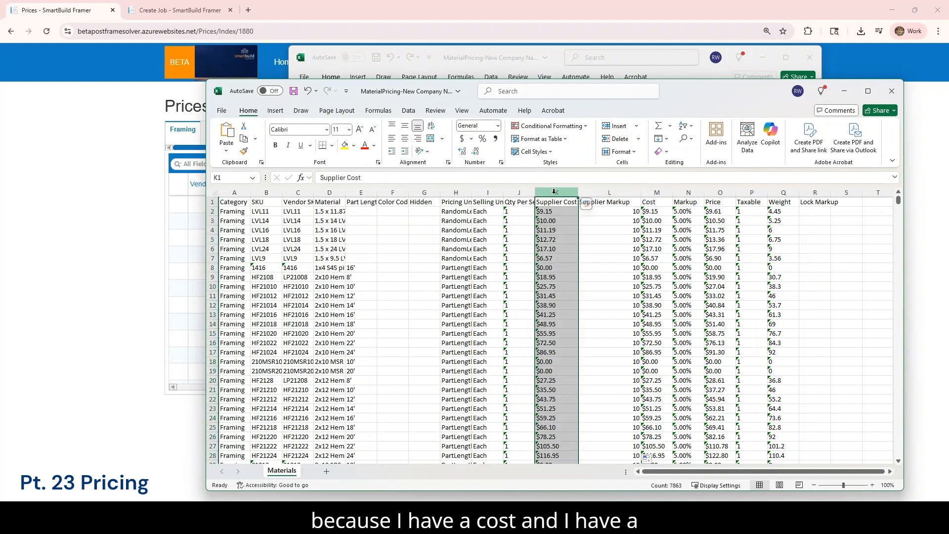
left_click(609, 192)
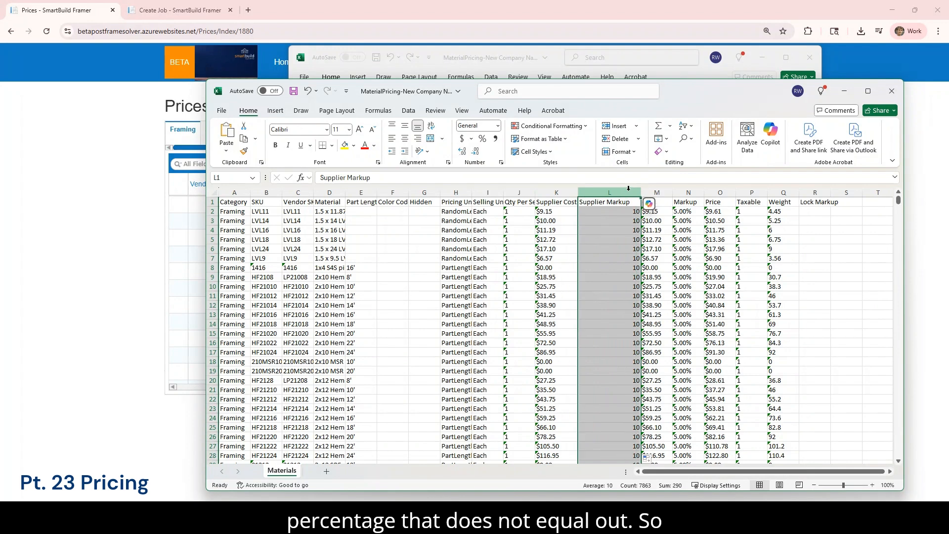
left_click(659, 192)
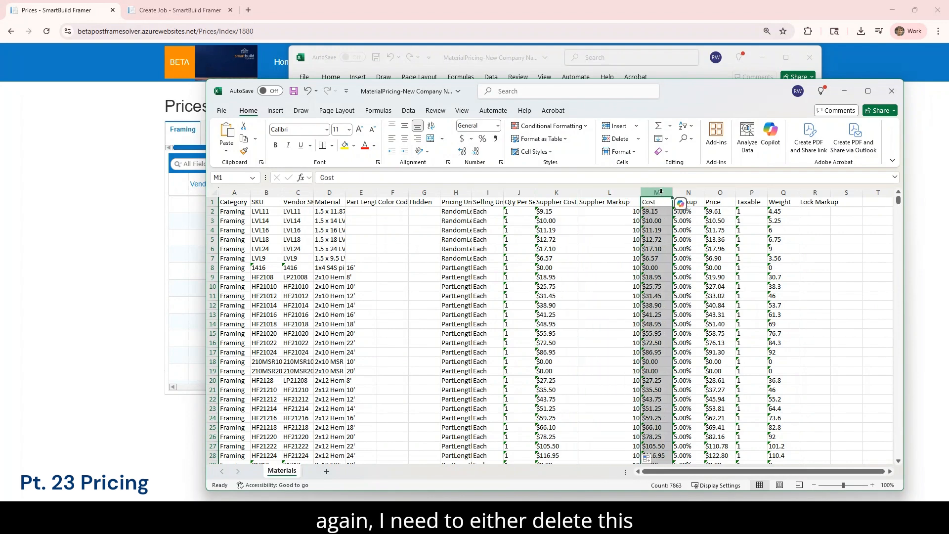
right_click(661, 192)
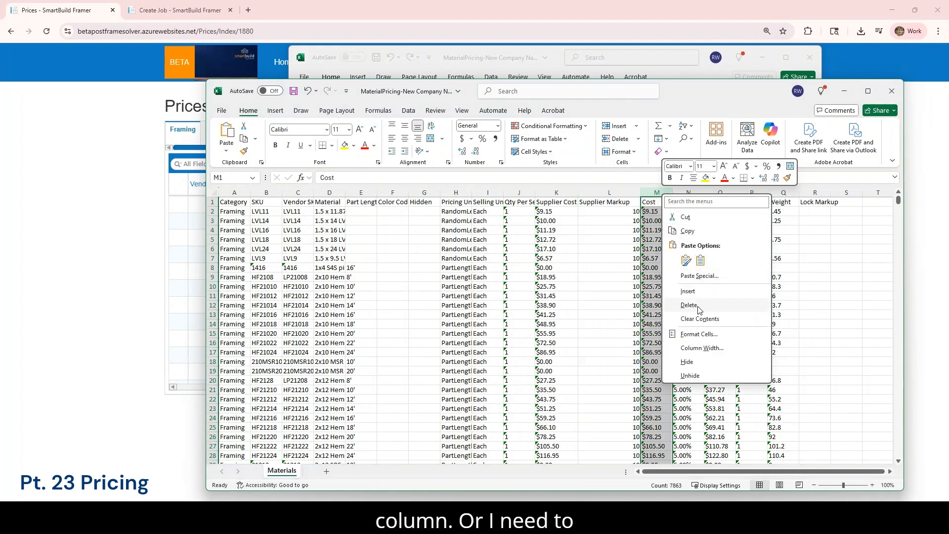
left_click(698, 308)
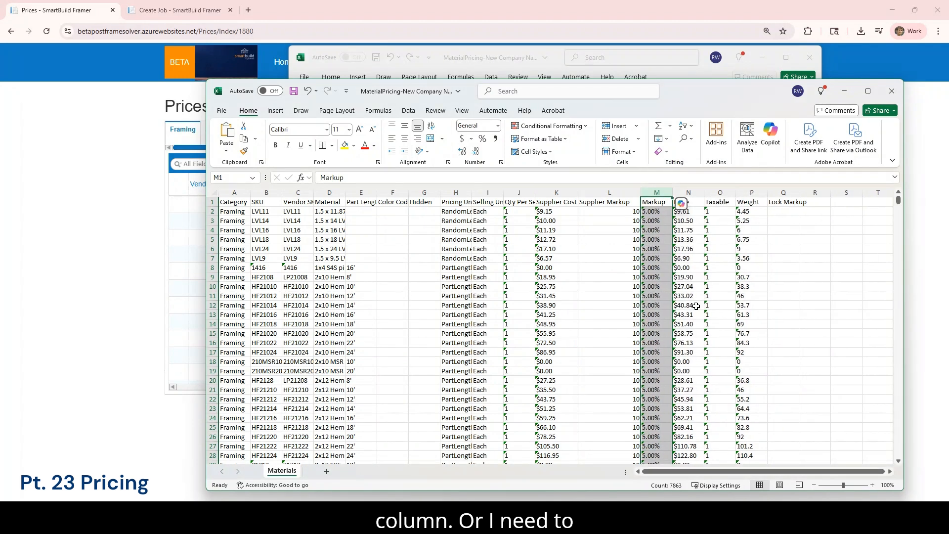
right_click(608, 192)
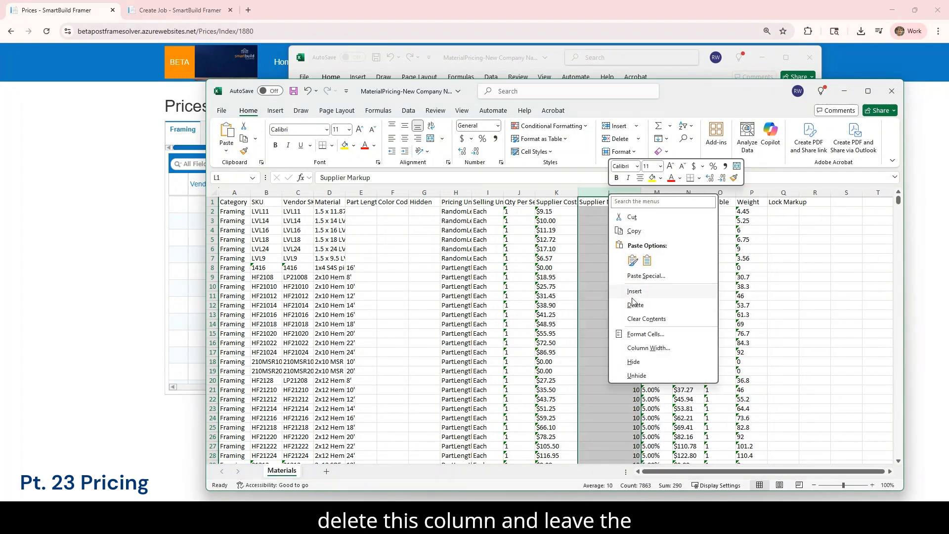
key("Escape")
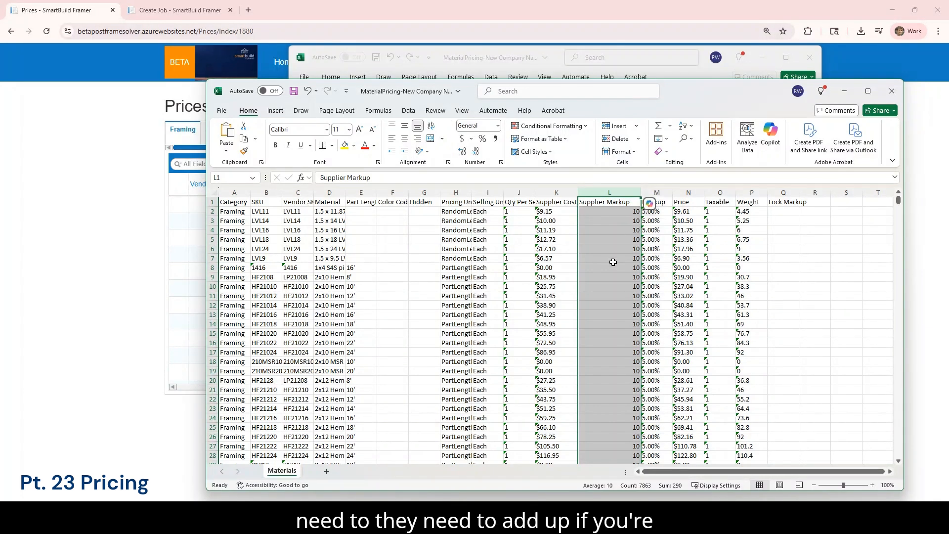
Step: Minimize both pricing workbooks, show the Post Frame prices in SmartBuild and examine the vendor SKUs of the framing items
left_click(845, 91)
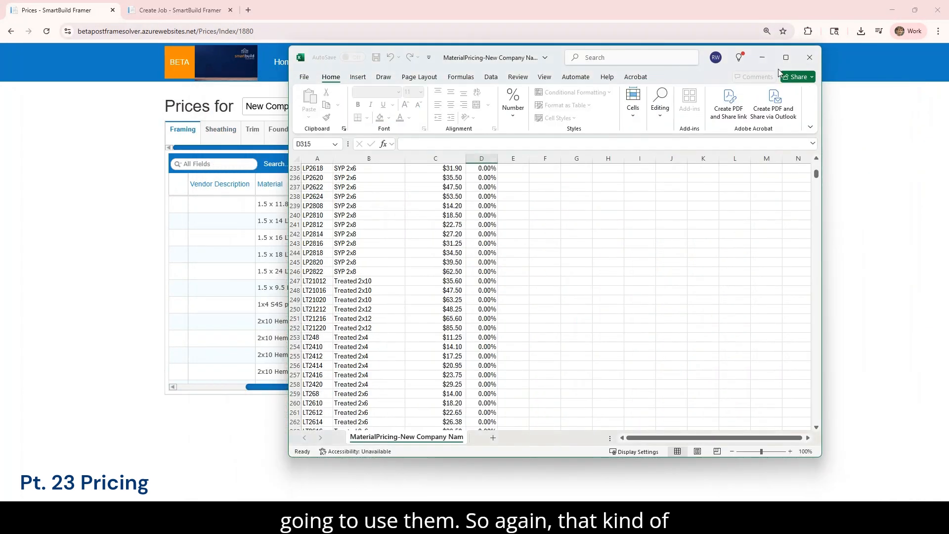
left_click(762, 57)
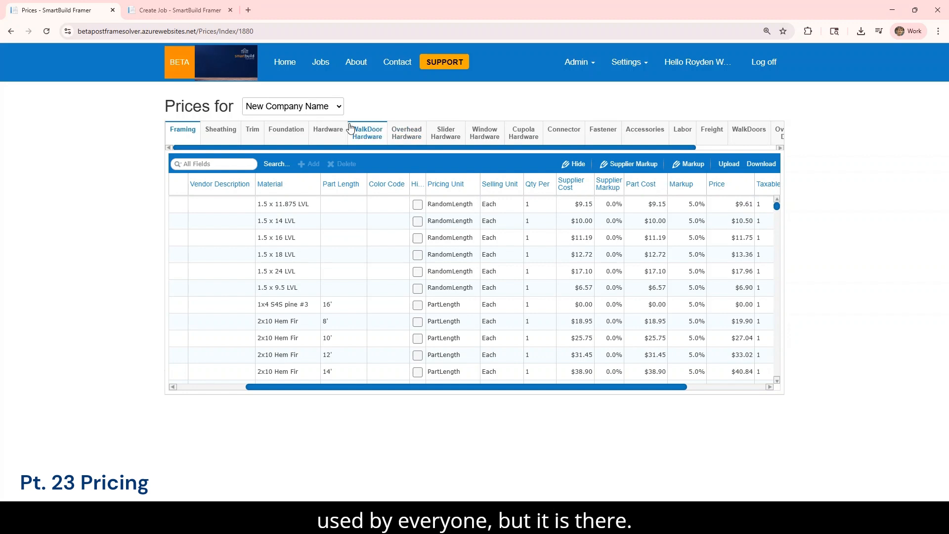
left_click(331, 110)
left_click(315, 124)
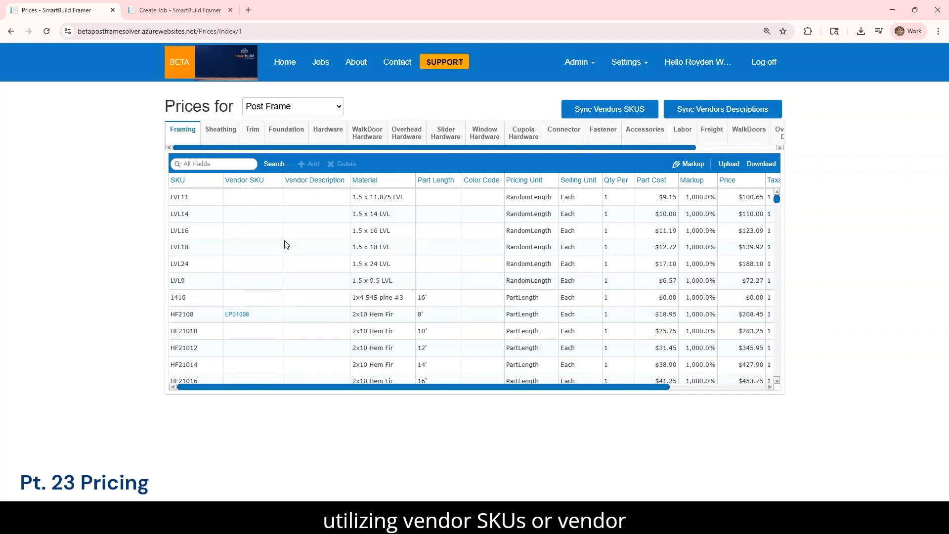
scroll(249, 317, "down", 2)
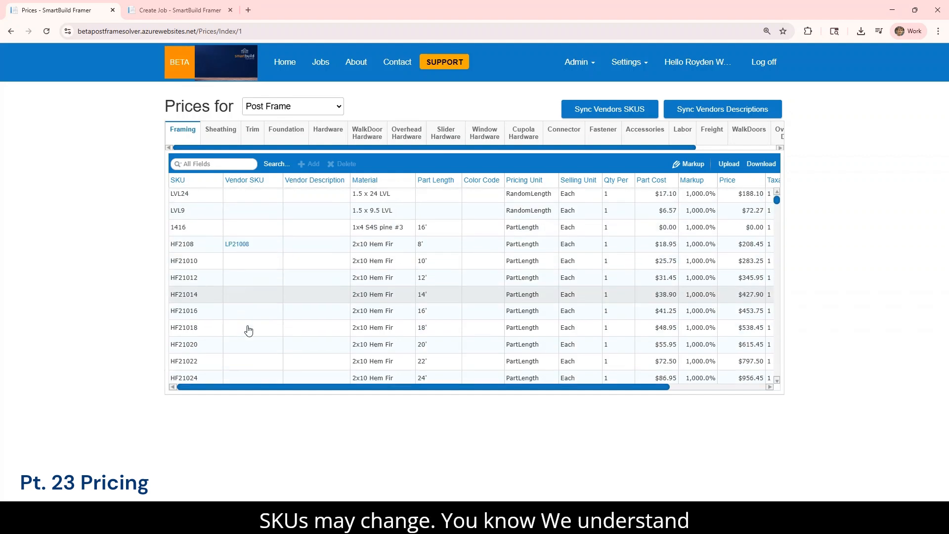
scroll(248, 327, "down", 7)
scroll(247, 320, "up", 5)
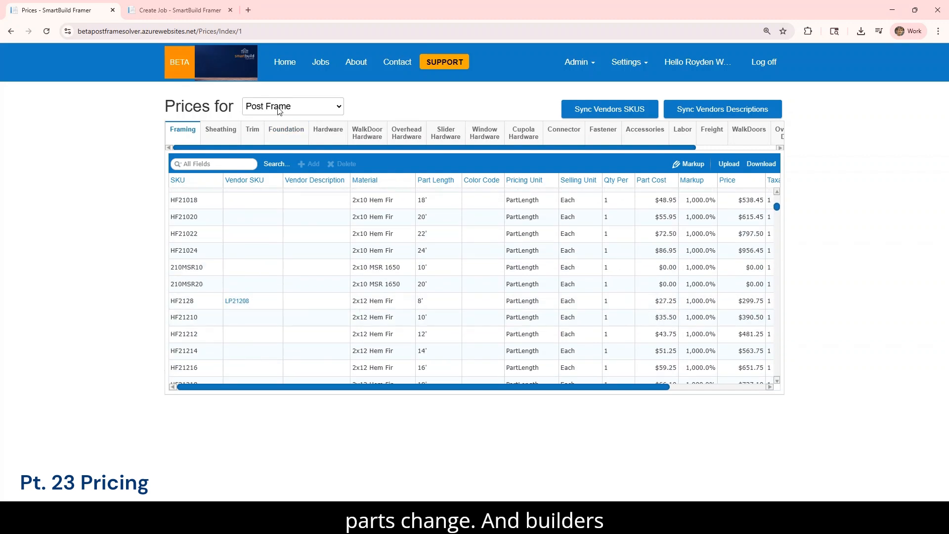
Step: Look at the New Company Name framing prices and return to the Post Frame price list
left_click(333, 107)
left_click(285, 151)
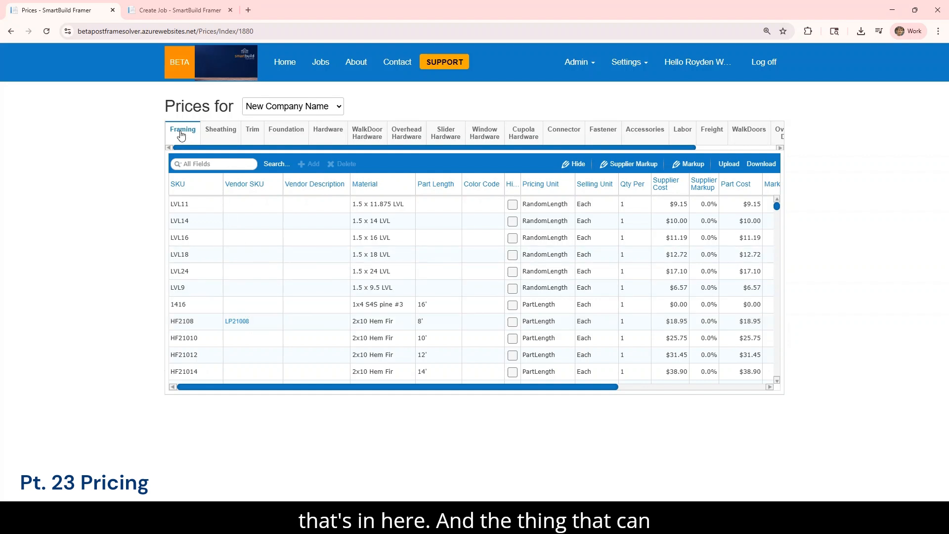
left_click(267, 106)
left_click(267, 121)
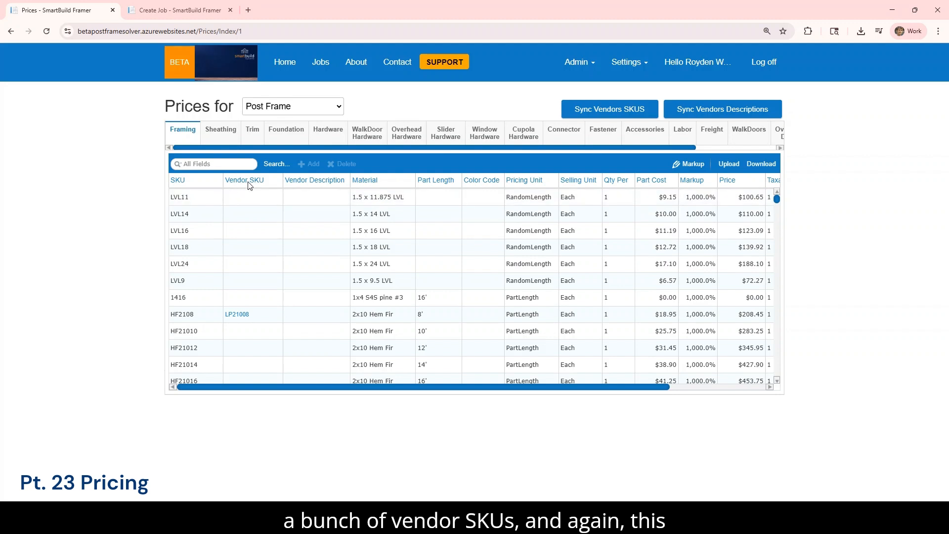
Step: Change the vendor SKU of the 10' 2x4 SPF framing item L2410 to 2410SPF1 in the Post Frame prices
scroll(247, 307, "down", 10)
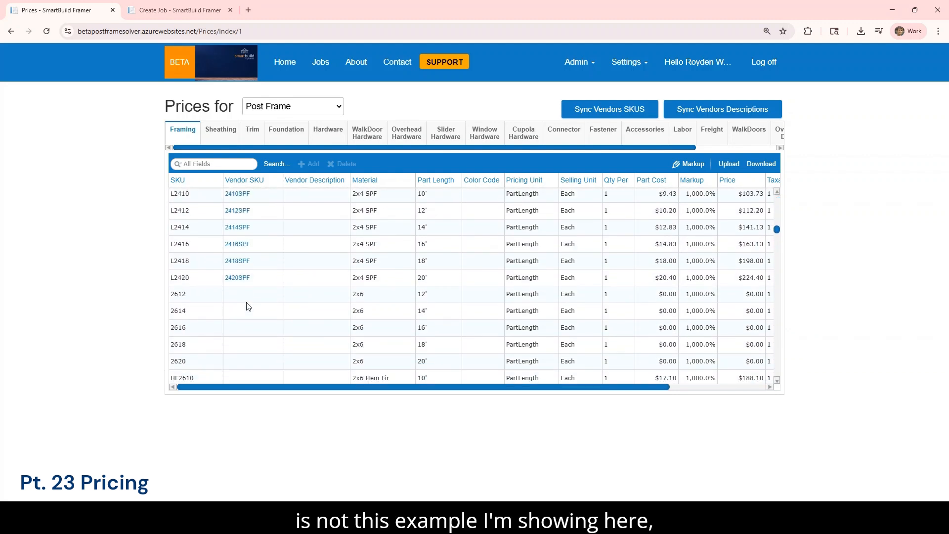
scroll(249, 282, "up", 2)
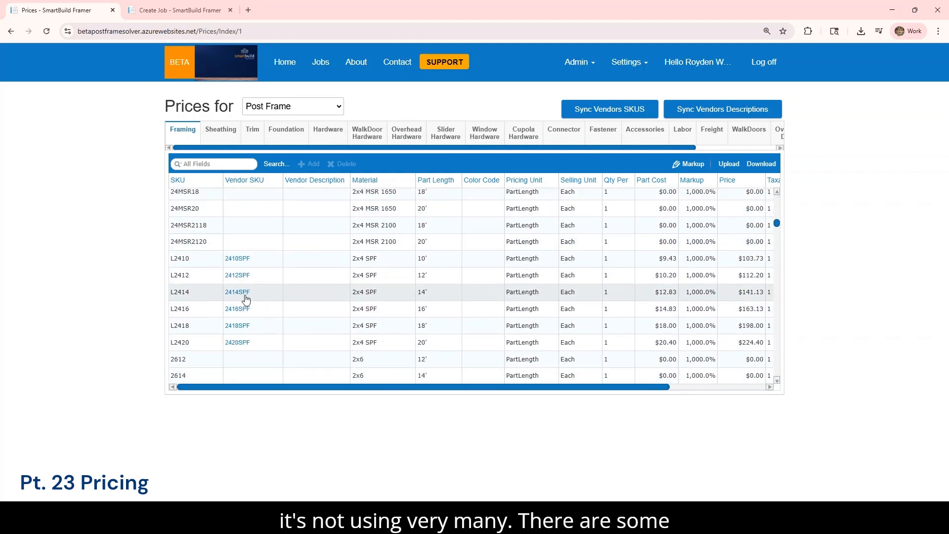
left_click(250, 260)
left_click(251, 258)
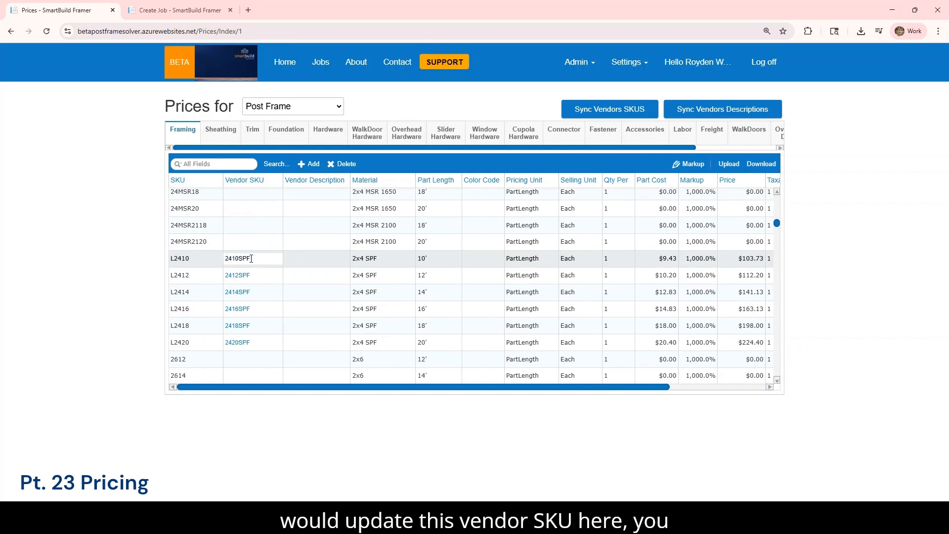
left_click(255, 279)
scroll(251, 326, "down", 1)
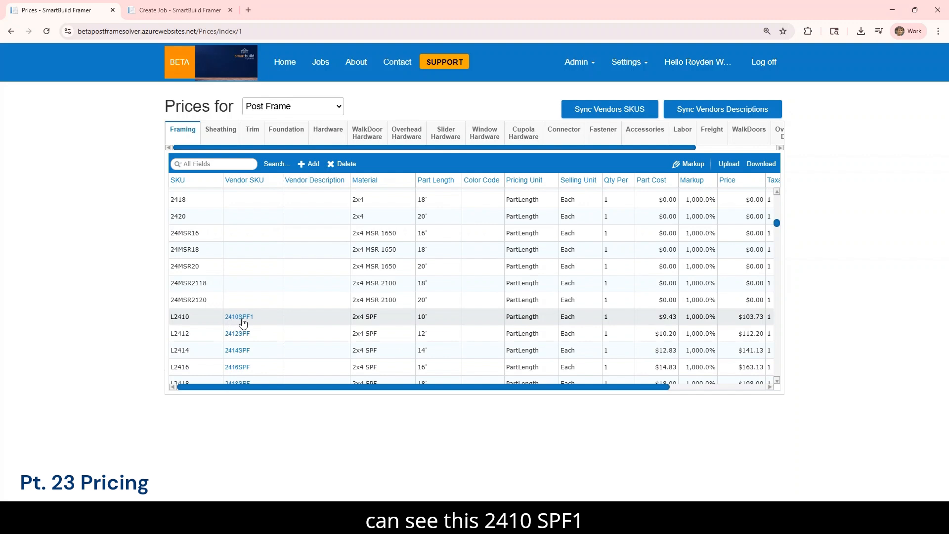
Step: Show the New Company Name prices and check the vendor SKU of framing item L2410
left_click(297, 106)
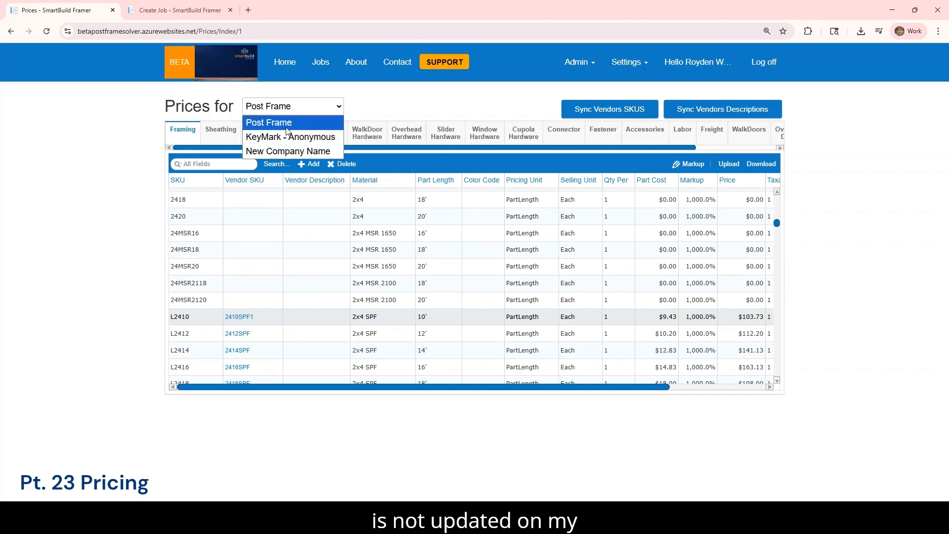
left_click(284, 152)
scroll(270, 270, "down", 10)
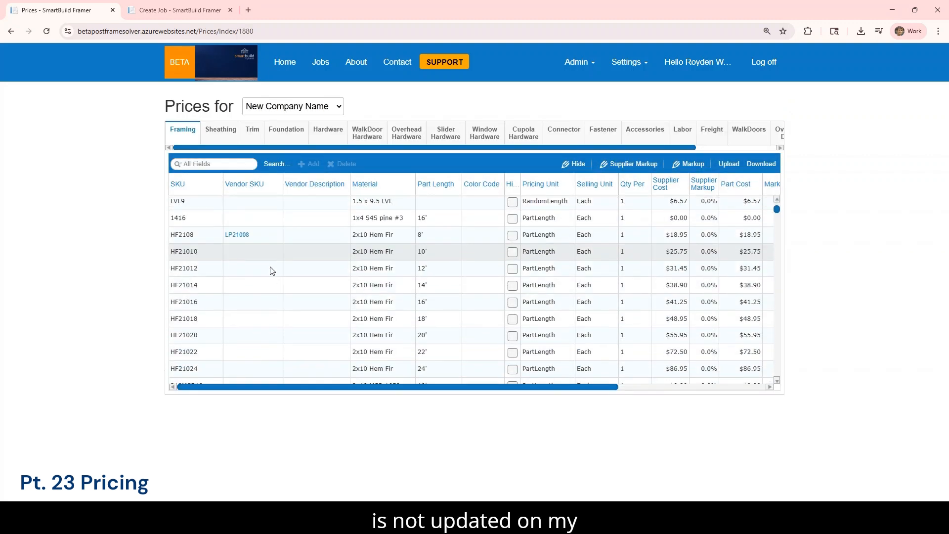
scroll(271, 275, "down", 5)
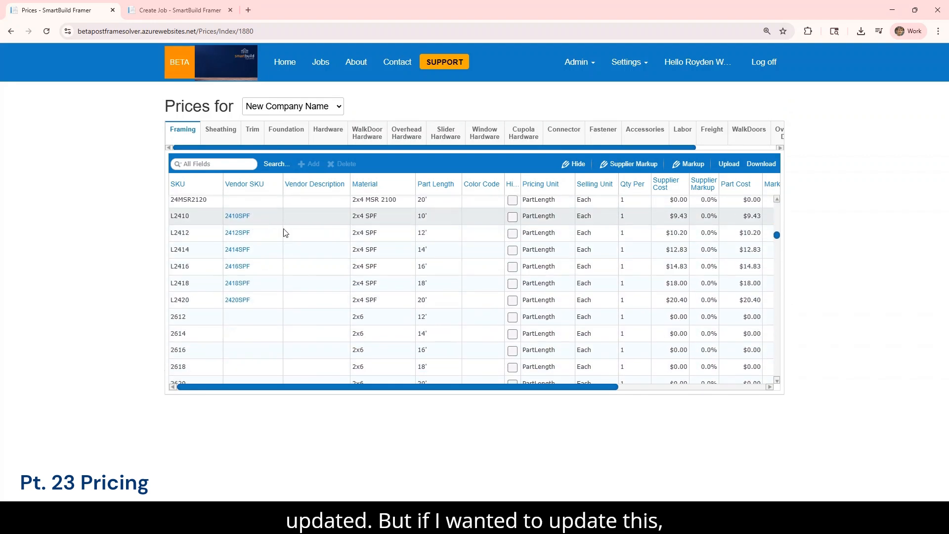
scroll(585, 239, "down", 5)
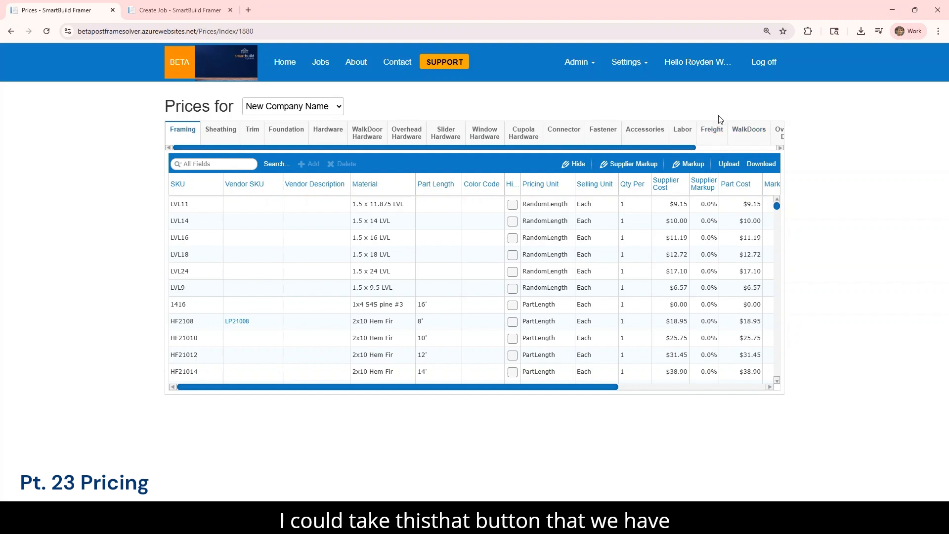
Step: Return to the Post Frame prices and sync the vendor SKUs of the Framing category to the builders
left_click(293, 107)
left_click(285, 121)
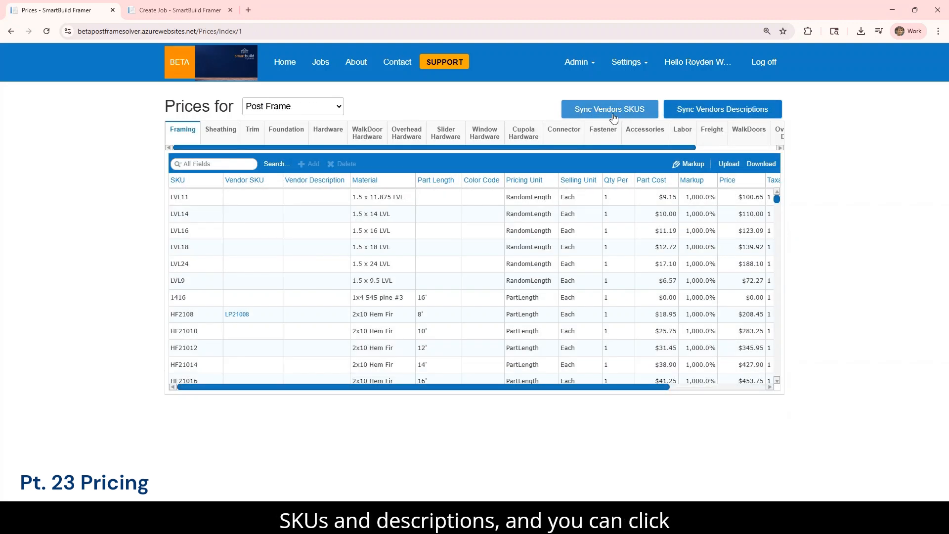
left_click(614, 116)
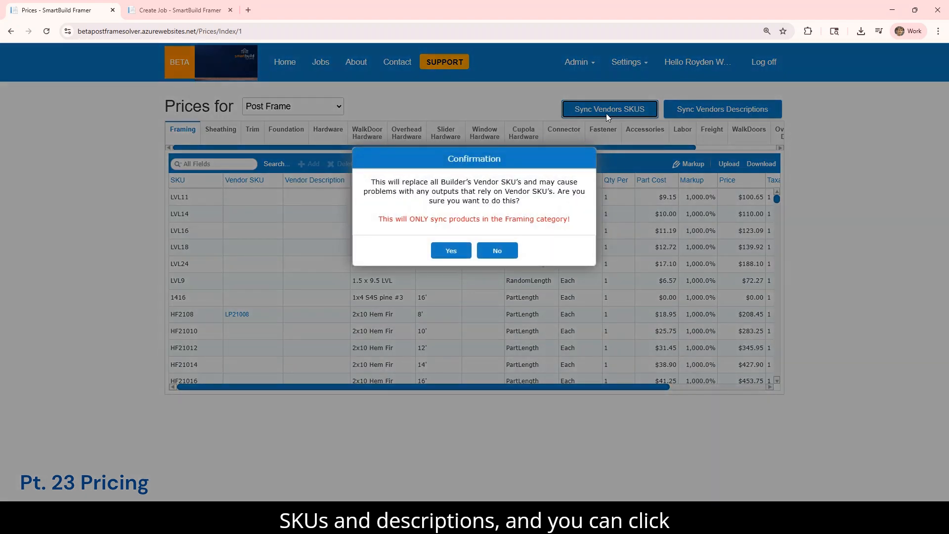
left_click(466, 253)
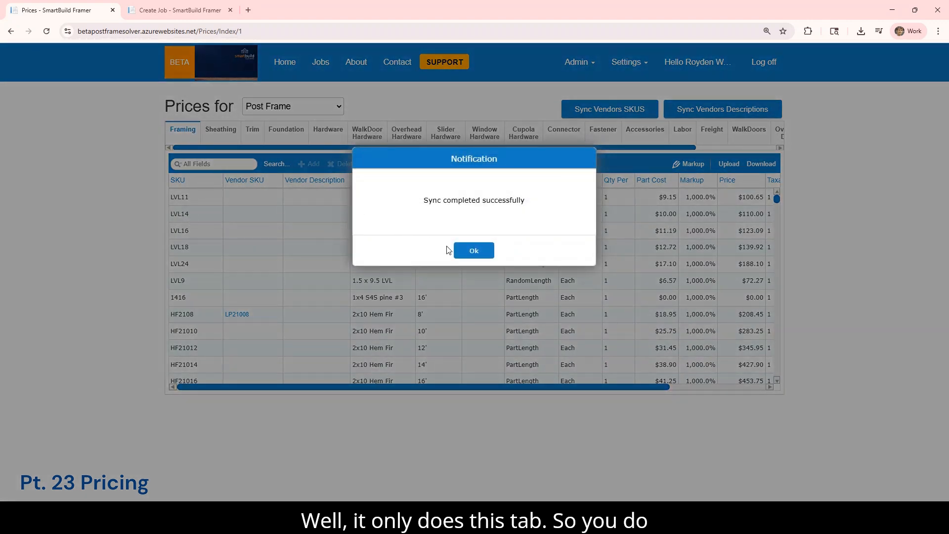
left_click(457, 249)
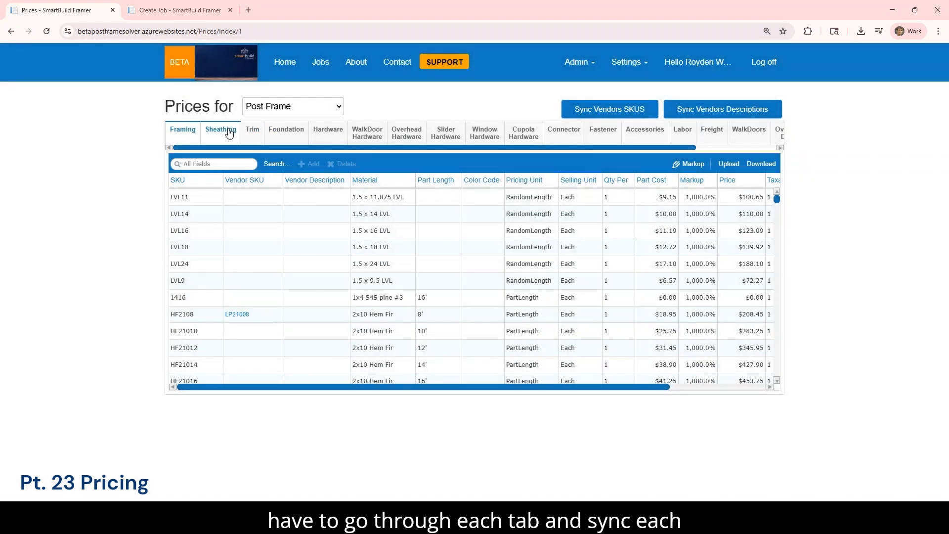
Step: View the Post Frame sheathing prices and switch to the untitled job's 3D view in the Create Job tab
left_click(227, 131)
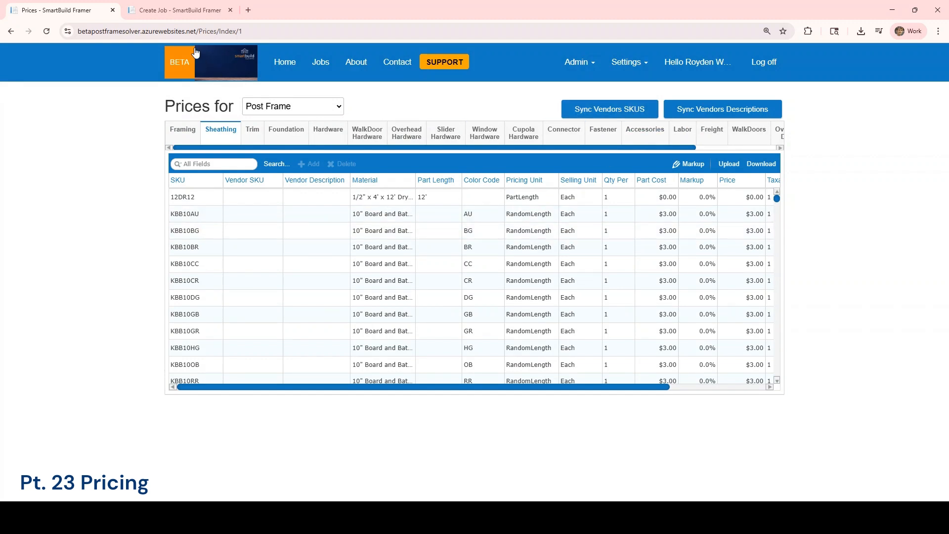
left_click(189, 11)
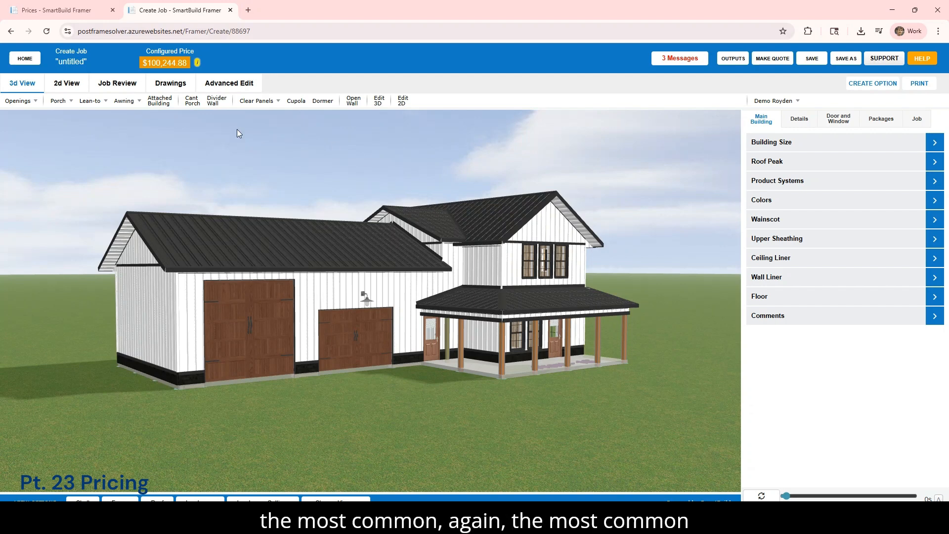
left_click(77, 13)
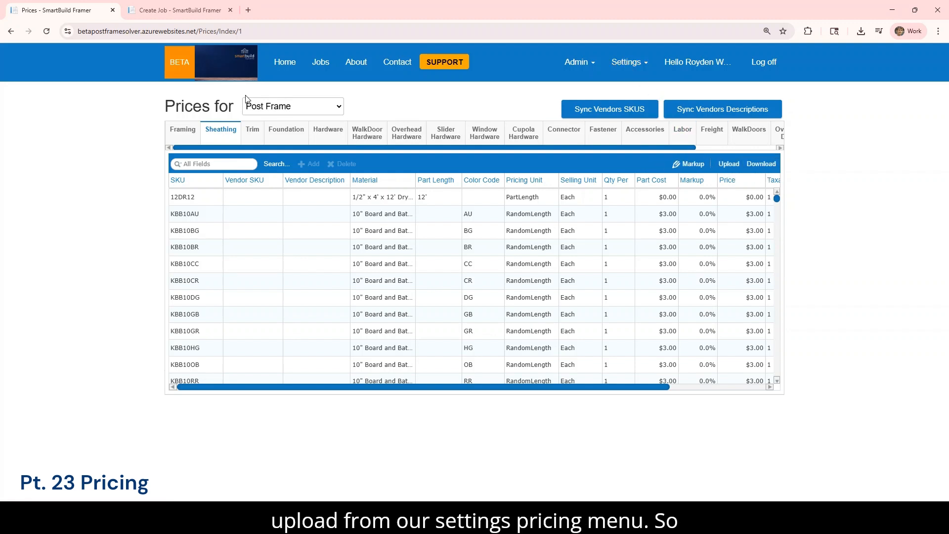
left_click(208, 19)
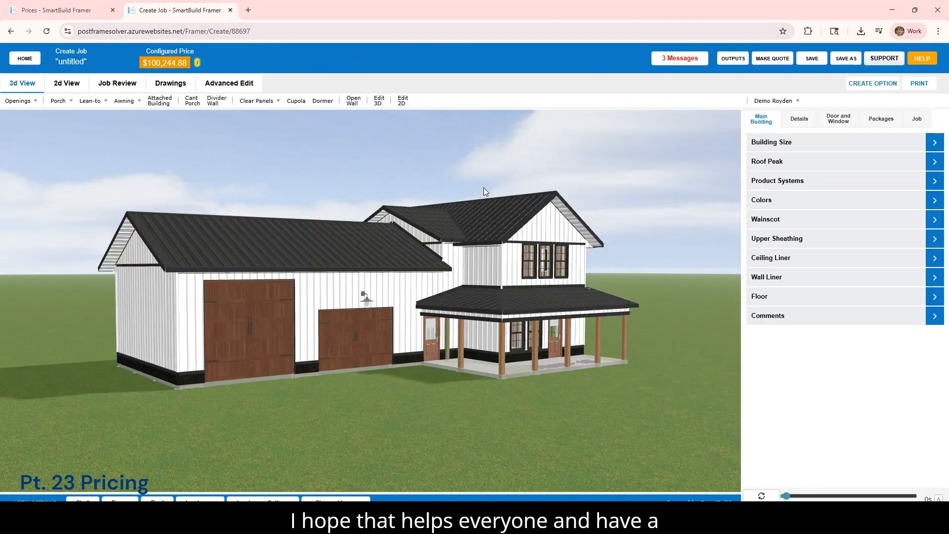